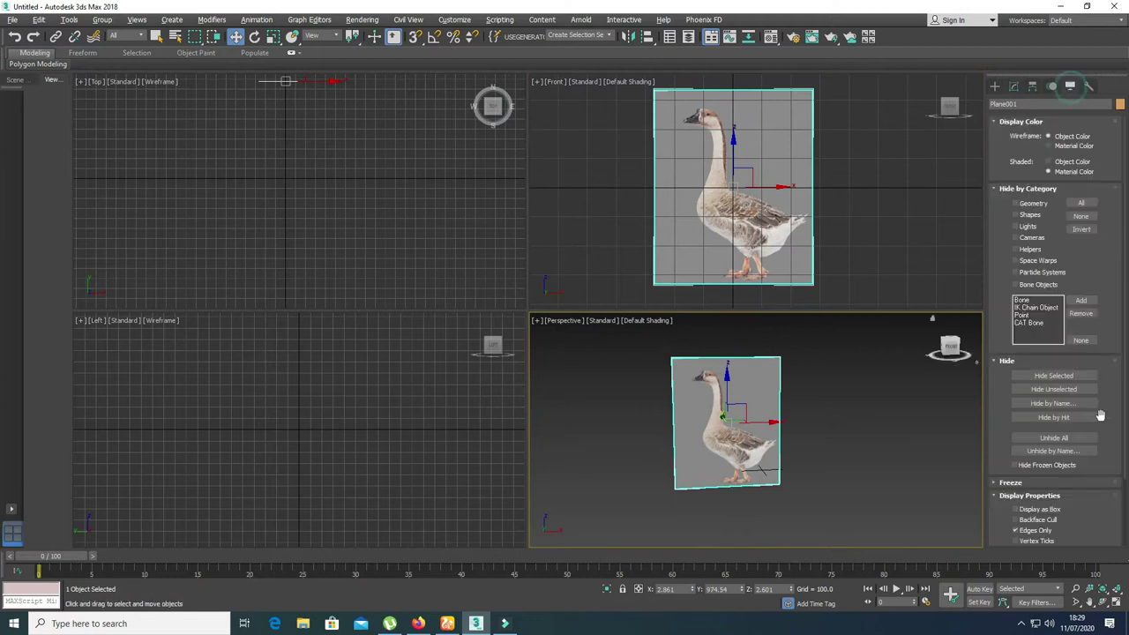
- Freeze the goose reference image plane
{"action": "left_click", "coordinate": [1018, 403]}
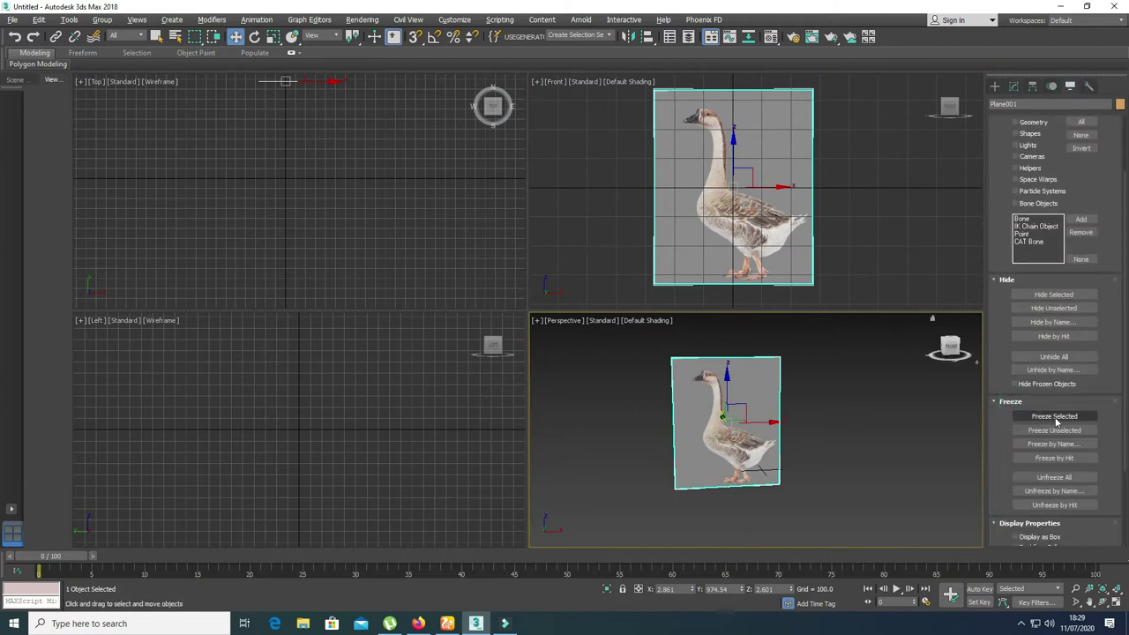
{"action": "left_click", "coordinate": [1055, 416]}
- Draw a Capsule extended primitive in the Top view with a radius of about 94 and a height of about 338
{"action": "left_click", "coordinate": [995, 87]}
{"action": "left_click", "coordinate": [1007, 121]}
{"action": "left_click", "coordinate": [1008, 142]}
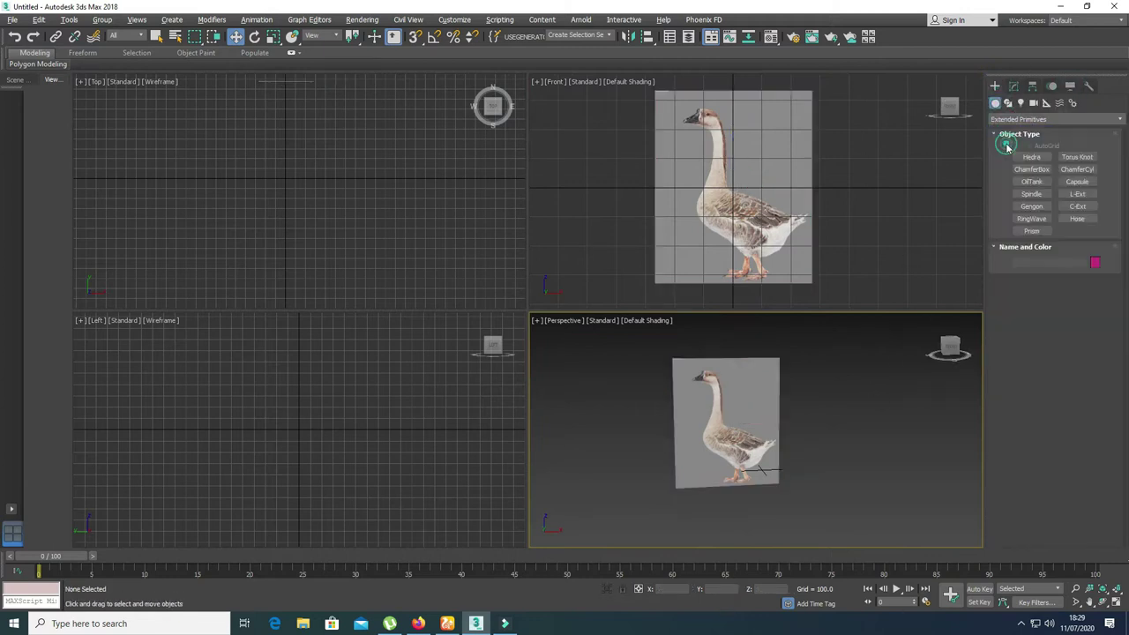
{"action": "left_click", "coordinate": [1077, 182]}
{"action": "left_click", "coordinate": [273, 169]}
{"action": "left_click_drag", "start_coordinate": [301, 187], "coordinate": [315, 201]}
{"action": "left_click", "coordinate": [320, 173]}
- Maximize the Front view, hide its grid and show edged faces on the capsule
{"action": "right_click", "coordinate": [736, 207]}
{"action": "key", "text": "alt+w"}
{"action": "key", "text": "w"}
{"action": "left_click", "coordinate": [1014, 86]}
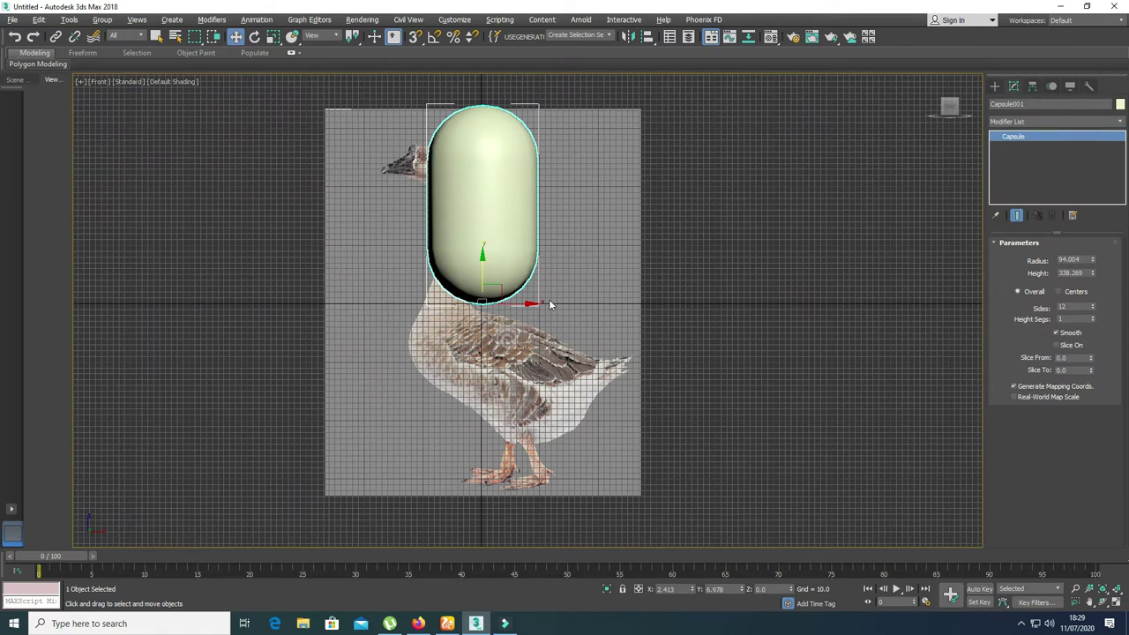
{"action": "key", "text": "g"}
{"action": "key", "text": "F4"}
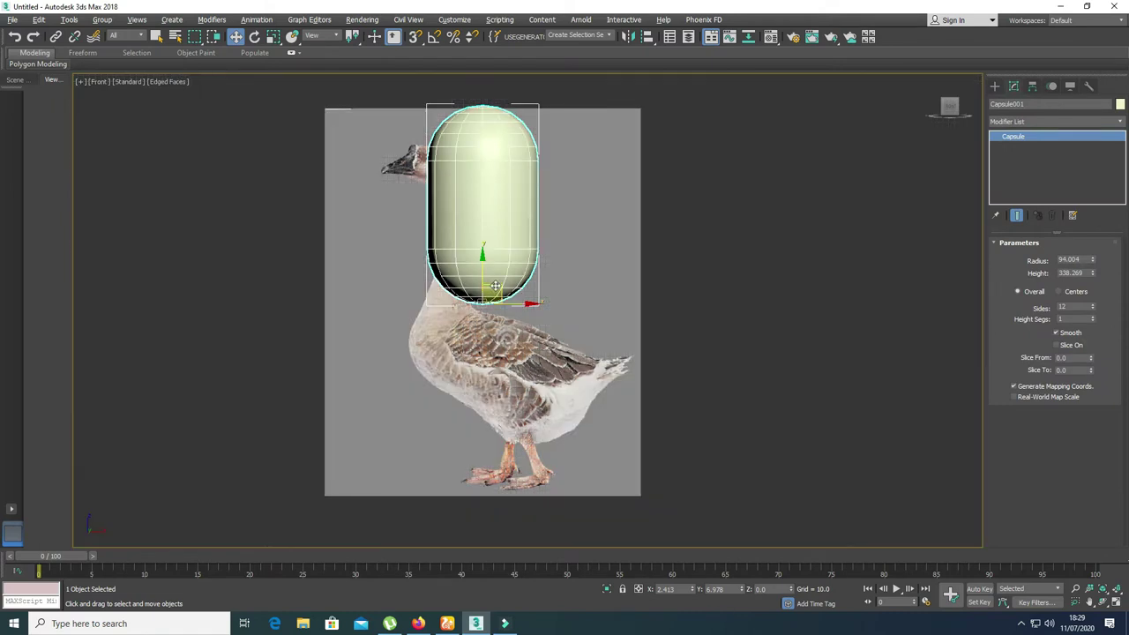
- Fit the capsule over the goose's neck with radius about 25.4, height about 240, 10 sides and 4 height segments
{"action": "left_click_drag", "start_coordinate": [501, 293], "coordinate": [475, 351]}
{"action": "left_click_drag", "start_coordinate": [1094, 261], "coordinate": [1087, 304]}
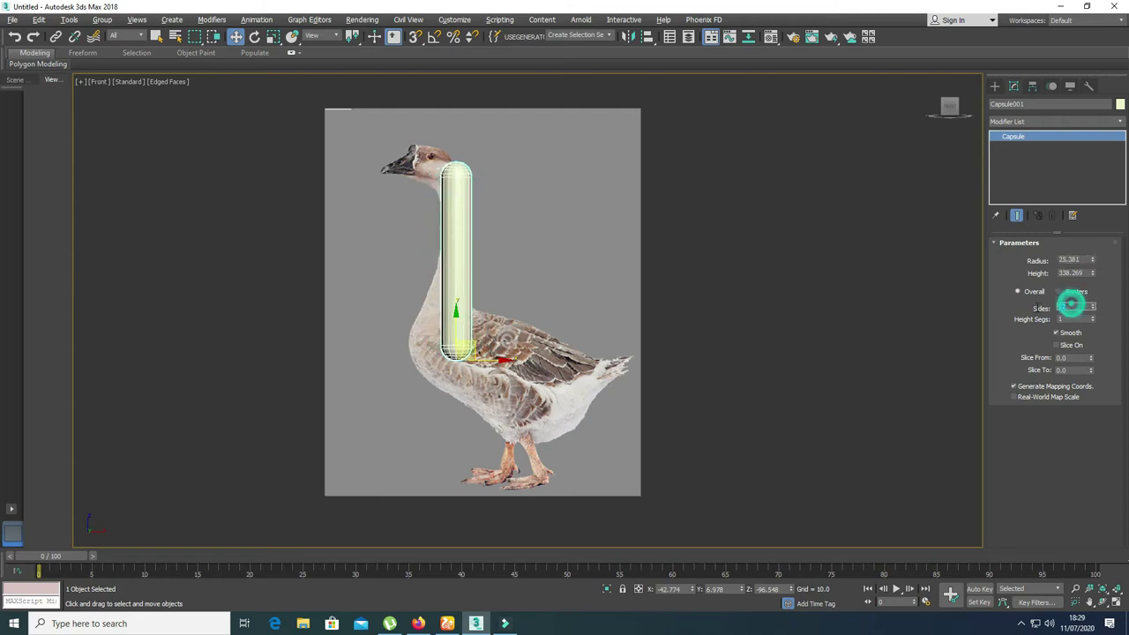
{"action": "type", "text": "10"}
{"action": "key", "text": "Return"}
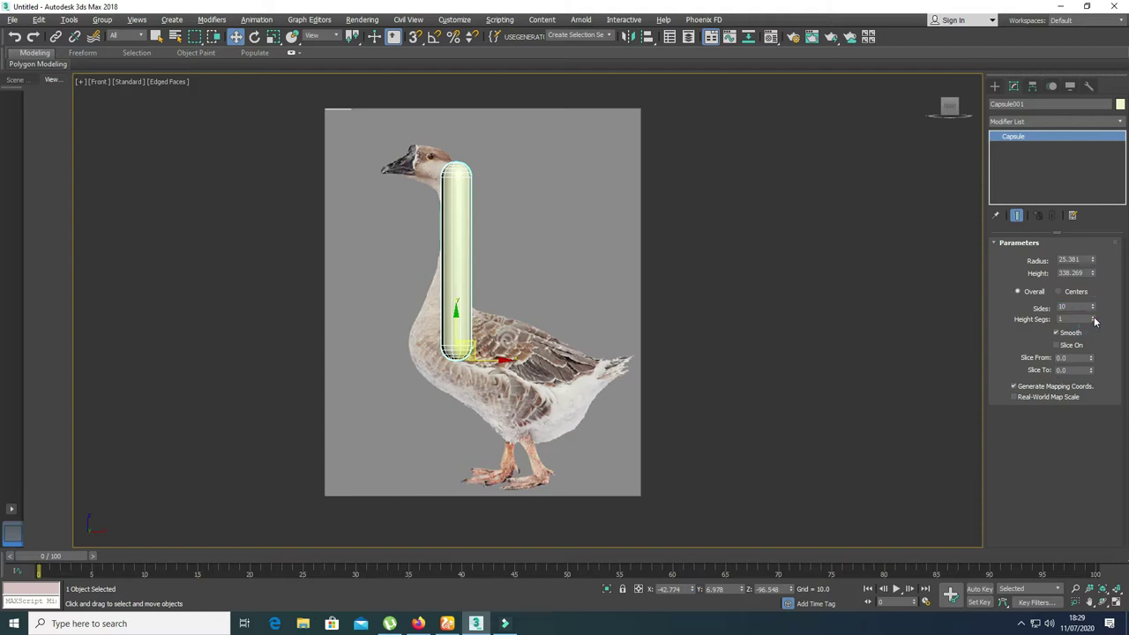
{"action": "left_click_drag", "start_coordinate": [1093, 272], "coordinate": [1090, 291]}
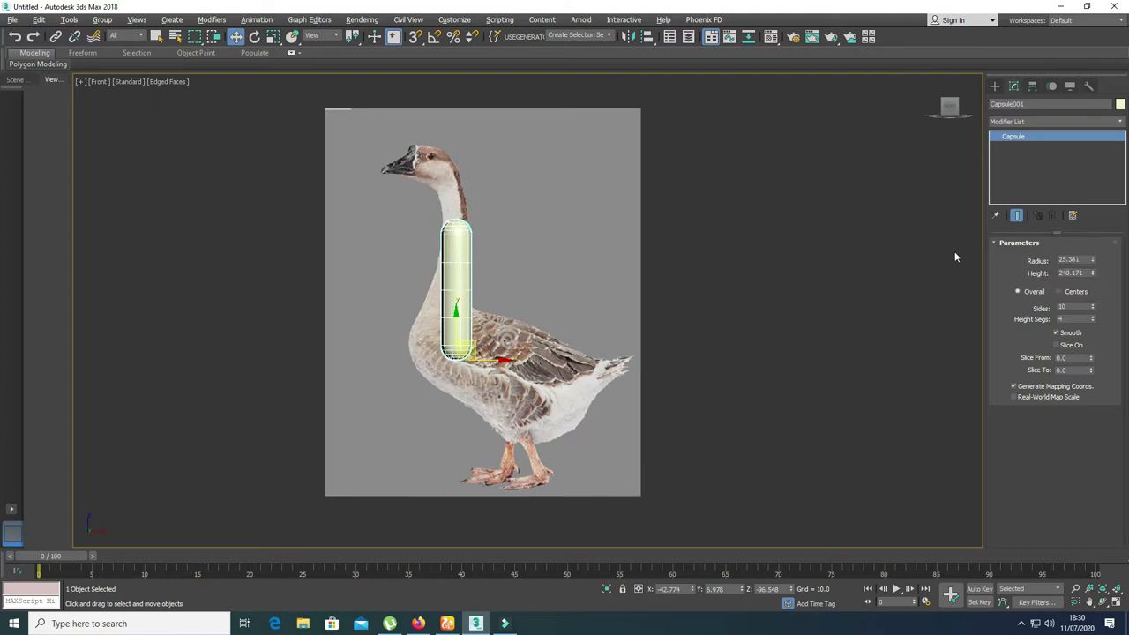
{"action": "left_click_drag", "start_coordinate": [459, 323], "coordinate": [458, 272]}
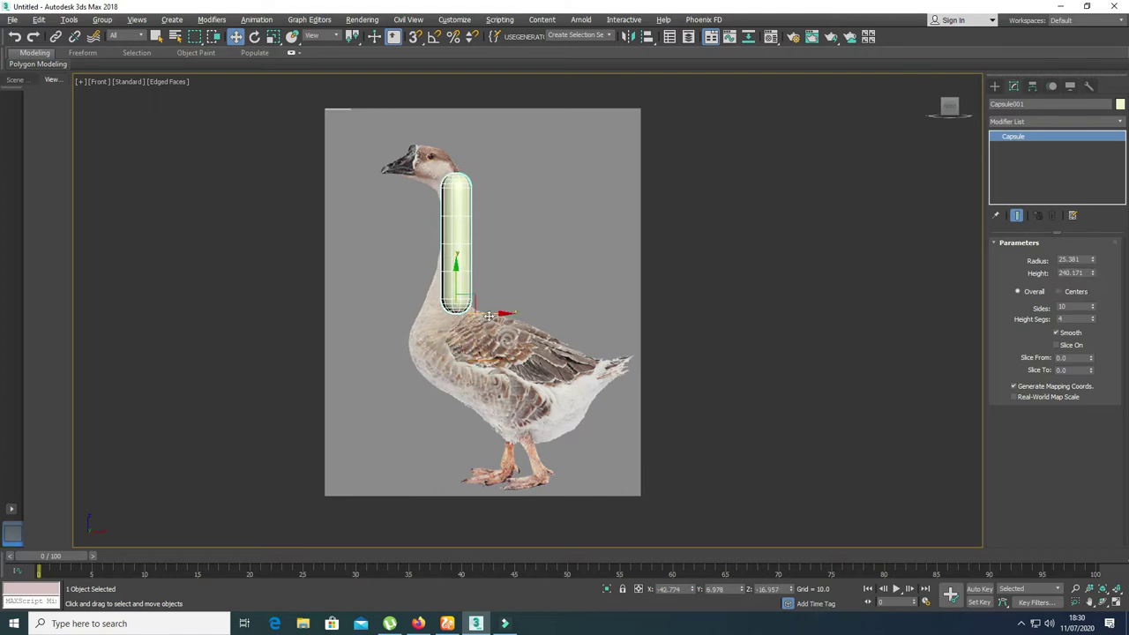
- Shift the capsule slightly toward the vertical centre line in the Left view
{"action": "key", "text": "alt+w"}
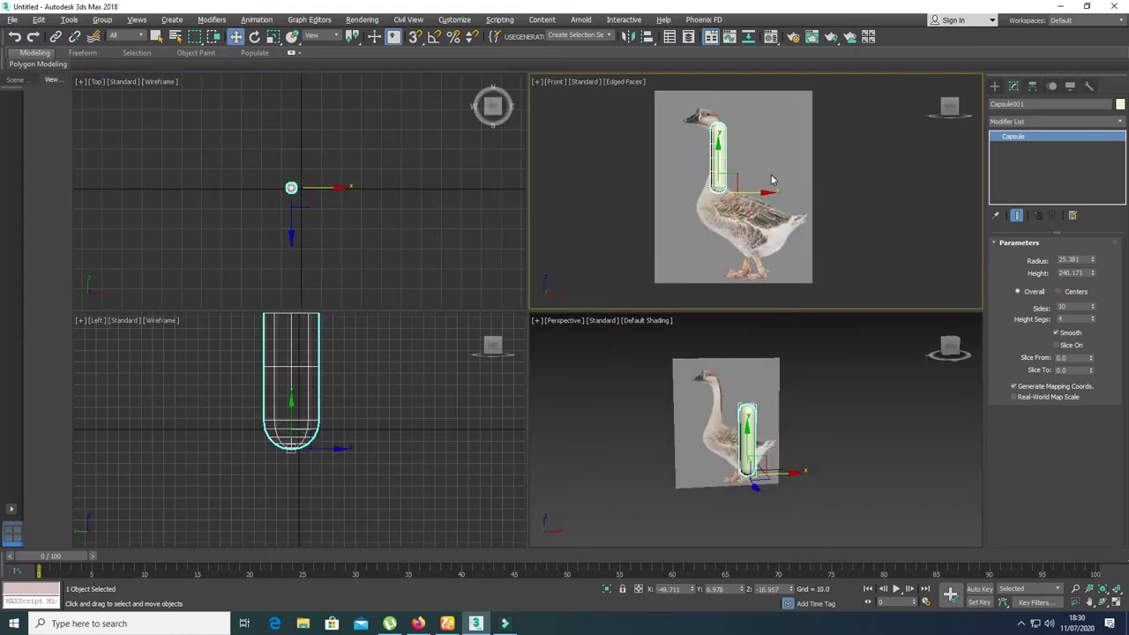
{"action": "scroll", "coordinate": [344, 440], "scroll_direction": "down", "scroll_amount": 6}
{"action": "left_click_drag", "start_coordinate": [365, 442], "coordinate": [372, 447]}
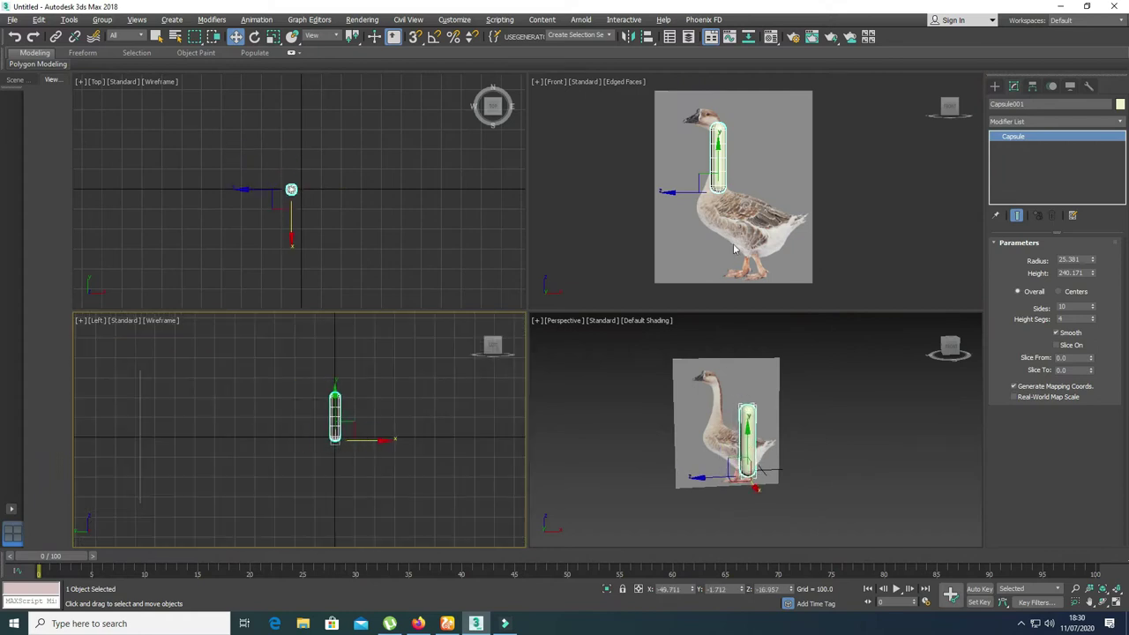
- Convert the neck capsule to an Editable Poly in the maximized Front view
{"action": "right_click", "coordinate": [733, 246]}
{"action": "key", "text": "alt+w"}
{"action": "right_click", "coordinate": [446, 231]}
{"action": "mouse_move", "coordinate": [547, 351]}
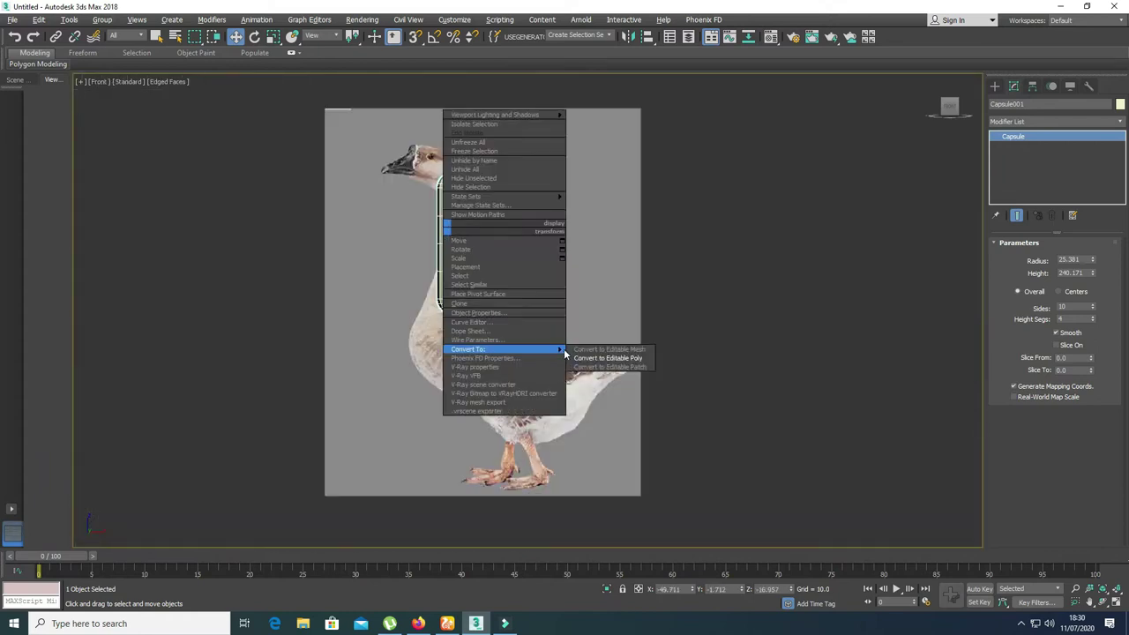
{"action": "left_click", "coordinate": [637, 364]}
- Rotate the polygons at the capsule's lower end and move them toward the goose's tail
{"action": "left_click", "coordinate": [1068, 259]}
{"action": "left_click_drag", "start_coordinate": [390, 372], "coordinate": [532, 346]}
{"action": "key", "text": "r"}
{"action": "key", "text": "w"}
{"action": "key", "text": "e"}
{"action": "key", "text": "w"}
{"action": "left_click_drag", "start_coordinate": [559, 421], "coordinate": [631, 359]}
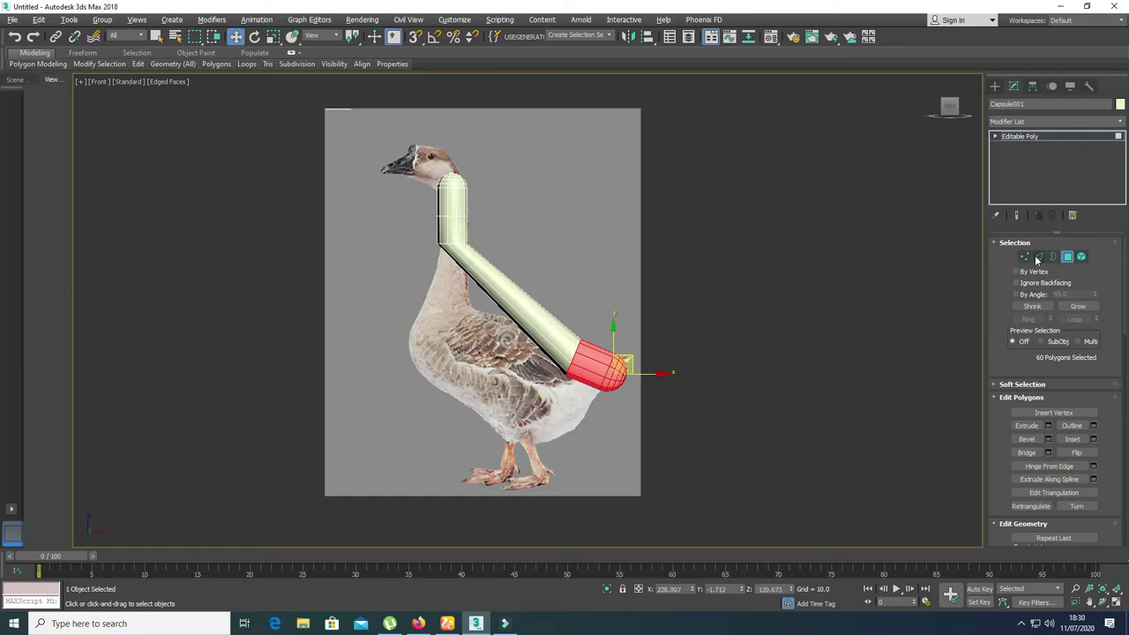
- Reposition the middle and end vertex rings so the tube bends from the neck through the goose's body
{"action": "left_click", "coordinate": [1039, 257]}
{"action": "left_click_drag", "start_coordinate": [530, 269], "coordinate": [504, 338]}
{"action": "right_click", "coordinate": [527, 323]}
{"action": "left_click", "coordinate": [514, 363]}
{"action": "double_click", "coordinate": [575, 354]}
{"action": "left_click", "coordinate": [1024, 256]}
{"action": "left_click_drag", "start_coordinate": [544, 303], "coordinate": [665, 416]}
{"action": "left_click_drag", "start_coordinate": [625, 359], "coordinate": [564, 393]}
{"action": "left_click_drag", "start_coordinate": [538, 341], "coordinate": [473, 262]}
{"action": "mouse_move", "coordinate": [524, 338]}
{"action": "left_mouse_down"}
{"action": "mouse_move", "coordinate": [494, 344]}
{"action": "mouse_move", "coordinate": [515, 333]}
{"action": "left_mouse_up"}
{"action": "left_click_drag", "start_coordinate": [598, 402], "coordinate": [567, 416]}
- Select the body and end-cap vertices and scale them up to thicken the goose's body
{"action": "left_click_drag", "start_coordinate": [528, 323], "coordinate": [479, 430], "text": "ctrl"}
{"action": "key", "text": "alt+w"}
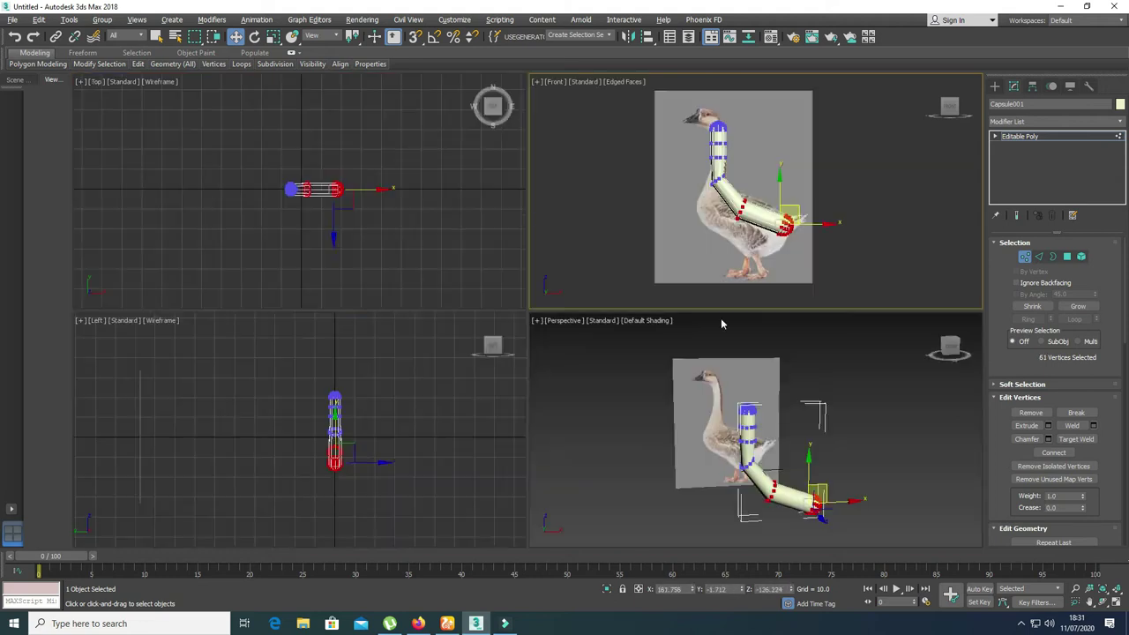
{"action": "scroll", "coordinate": [361, 444], "scroll_direction": "up", "scroll_amount": 3}
{"action": "key", "text": "r"}
{"action": "left_click_drag", "start_coordinate": [368, 485], "coordinate": [411, 504]}
{"action": "left_click_drag", "start_coordinate": [784, 213], "coordinate": [780, 166]}
- Move and enlarge the rear body vertices in the Front view, then resize the shoulder vertex ring to follow the goose's silhouette
{"action": "right_click", "coordinate": [733, 250]}
{"action": "key", "text": "w"}
{"action": "key", "text": "alt+w"}
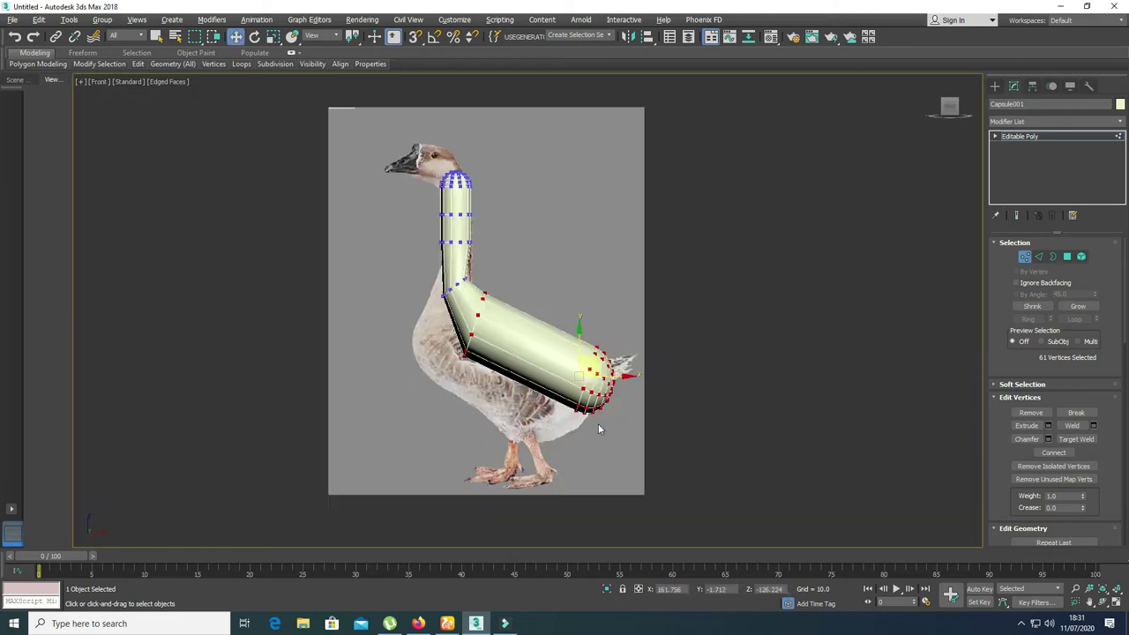
{"action": "left_click_drag", "start_coordinate": [620, 369], "coordinate": [597, 321]}
{"action": "key", "text": "r"}
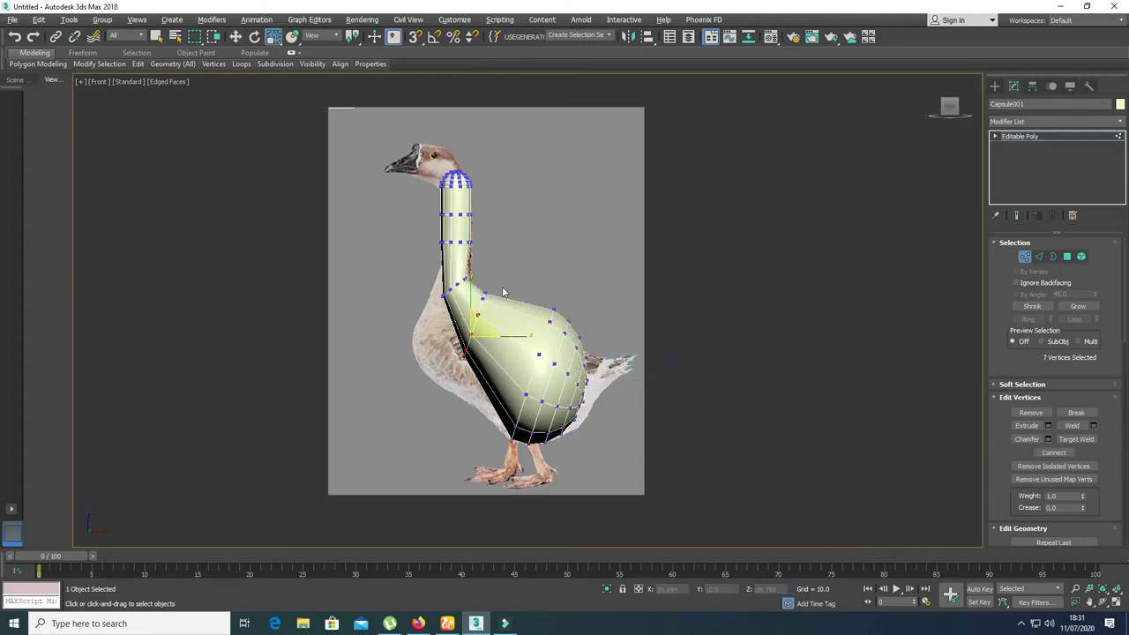
{"action": "left_click_drag", "start_coordinate": [479, 320], "coordinate": [518, 346]}
{"action": "key", "text": "w"}
{"action": "left_click", "coordinate": [624, 440]}
- Select the end-cap vertices and pull them out to the goose's tail
{"action": "scroll", "coordinate": [617, 447], "scroll_direction": "up", "scroll_amount": 5}
{"action": "left_click_drag", "start_coordinate": [565, 439], "coordinate": [510, 393]}
{"action": "left_click_drag", "start_coordinate": [554, 308], "coordinate": [542, 298], "text": "ctrl"}
{"action": "left_click_drag", "start_coordinate": [620, 385], "coordinate": [670, 302], "text": "ctrl"}
- Scale the tail-end vertices down in the Front view to narrow the tail
{"action": "key", "text": "t"}
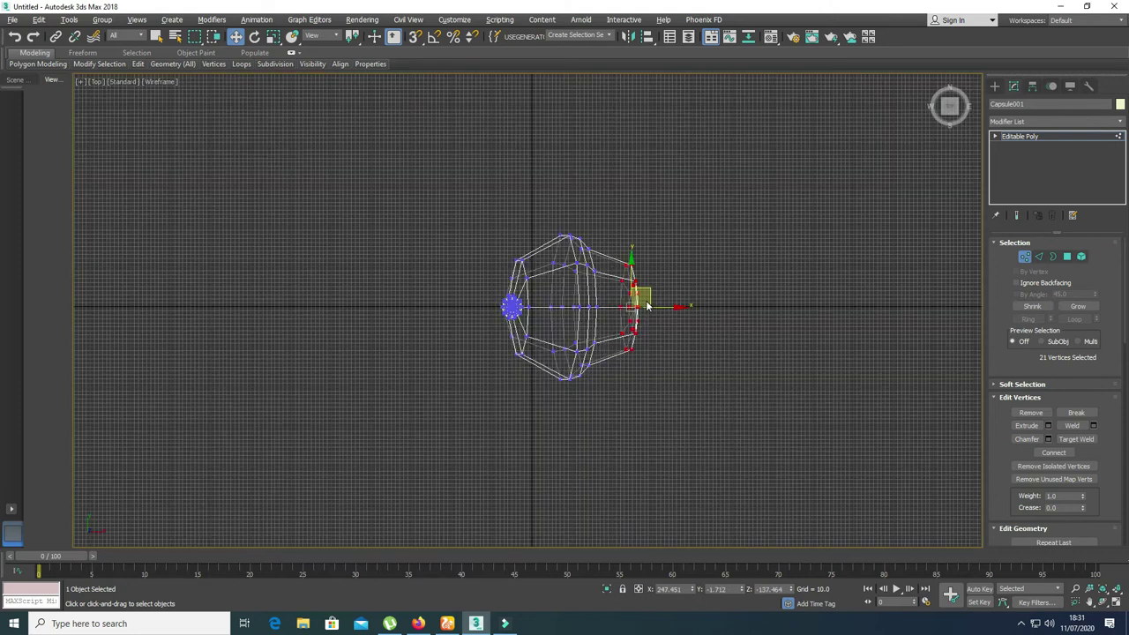
{"action": "key", "text": "alt+w"}
{"action": "right_click", "coordinate": [703, 209]}
{"action": "right_click", "coordinate": [663, 316]}
{"action": "key", "text": "alt+w"}
{"action": "key", "text": "alt+w"}
{"action": "right_click", "coordinate": [648, 284]}
{"action": "key", "text": "alt+w"}
{"action": "key", "text": "r"}
{"action": "left_click_drag", "start_coordinate": [746, 305], "coordinate": [738, 396]}
- Make the mesh see-through and raise the tail-end vertices to the tail in the reference image
{"action": "key", "text": "alt+x"}
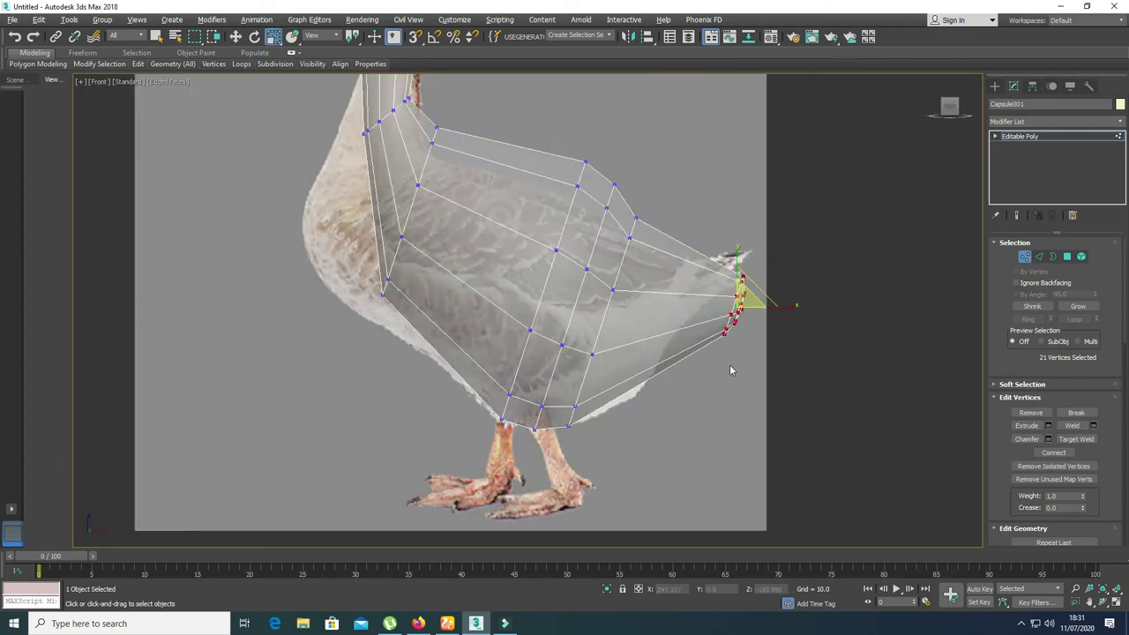
{"action": "key", "text": "w"}
{"action": "left_click_drag", "start_coordinate": [754, 292], "coordinate": [754, 252]}
{"action": "left_click", "coordinate": [548, 147]}
- Move and scale the two middle body edge loops toward the chest to match the goose's back and belly
{"action": "left_click", "coordinate": [1038, 256]}
{"action": "left_click", "coordinate": [545, 288]}
{"action": "left_click_drag", "start_coordinate": [543, 280], "coordinate": [471, 292]}
{"action": "key", "text": "r"}
{"action": "double_click", "coordinate": [577, 302]}
{"action": "key", "text": "w"}
{"action": "left_click_drag", "start_coordinate": [592, 292], "coordinate": [526, 309]}
{"action": "key", "text": "r"}
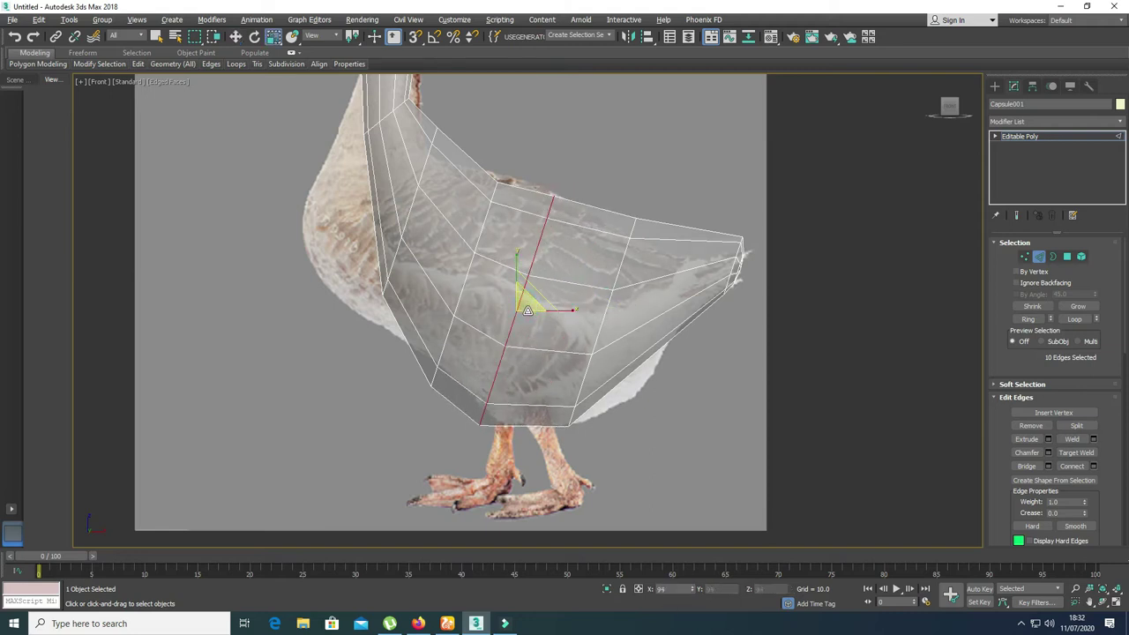
- Rotate the edge loop at the base of the neck to horizontal and fit it to the neck's width
{"action": "middle_click_drag", "start_coordinate": [374, 170], "coordinate": [426, 287]}
{"action": "double_click", "coordinate": [439, 235]}
{"action": "key", "text": "e"}
{"action": "mouse_move", "coordinate": [470, 203]}
{"action": "left_mouse_down"}
{"action": "mouse_move", "coordinate": [492, 251]}
{"action": "mouse_move", "coordinate": [448, 214]}
{"action": "mouse_move", "coordinate": [449, 205]}
{"action": "mouse_move", "coordinate": [461, 235]}
{"action": "mouse_move", "coordinate": [486, 201]}
{"action": "left_mouse_up"}
{"action": "key", "text": "r"}
{"action": "key", "text": "w"}
{"action": "key", "text": "e"}
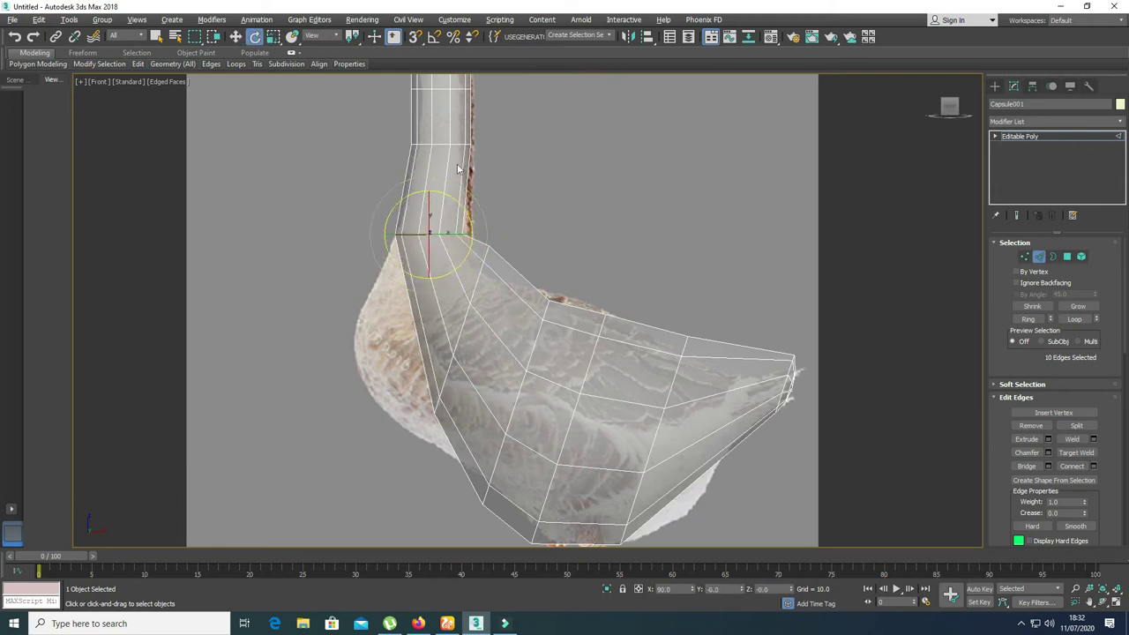
- Move and enlarge the chest edge loop to fill the goose's breast, and adjust the neck-base loop
{"action": "double_click", "coordinate": [463, 326]}
{"action": "left_click_drag", "start_coordinate": [485, 292], "coordinate": [435, 316]}
{"action": "key", "text": "r"}
{"action": "key", "text": "w"}
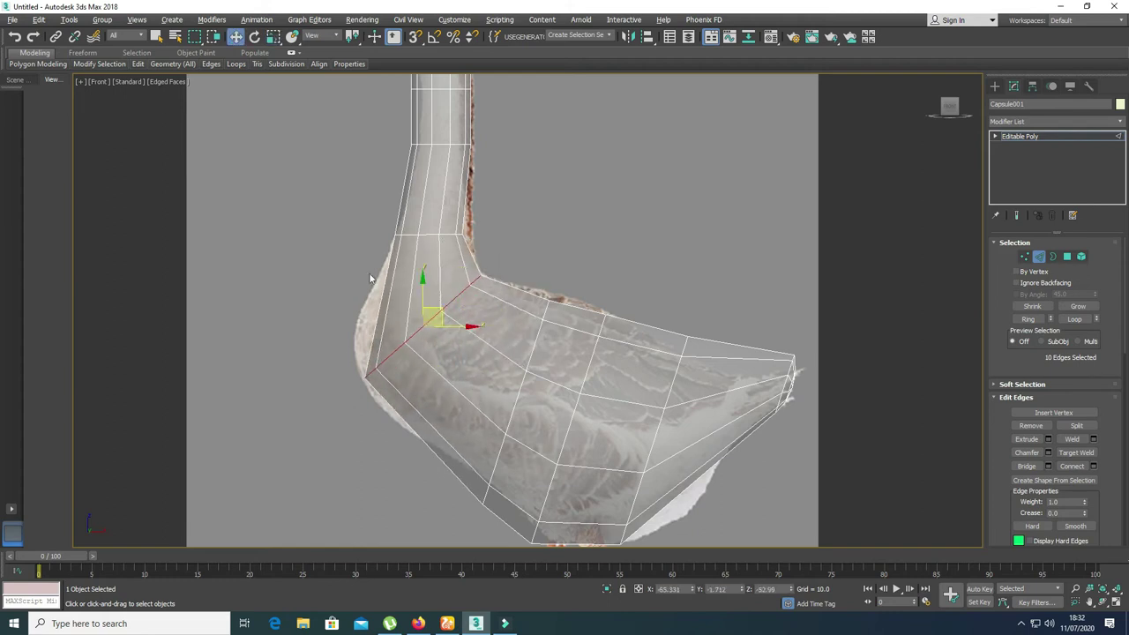
{"action": "double_click", "coordinate": [412, 234]}
{"action": "left_click_drag", "start_coordinate": [439, 217], "coordinate": [446, 226]}
- Move and rotate the shoulder edge loop to follow the body outline, and turn off the see-through display
{"action": "middle_click_drag", "start_coordinate": [596, 379], "coordinate": [615, 324]}
{"action": "double_click", "coordinate": [550, 293]}
{"action": "left_click_drag", "start_coordinate": [553, 331], "coordinate": [523, 304]}
{"action": "key", "text": "e"}
{"action": "key", "text": "w"}
{"action": "scroll", "coordinate": [591, 400], "scroll_direction": "down", "scroll_amount": 2}
{"action": "middle_click_drag", "start_coordinate": [602, 409], "coordinate": [605, 433]}
{"action": "key", "text": "alt+x"}
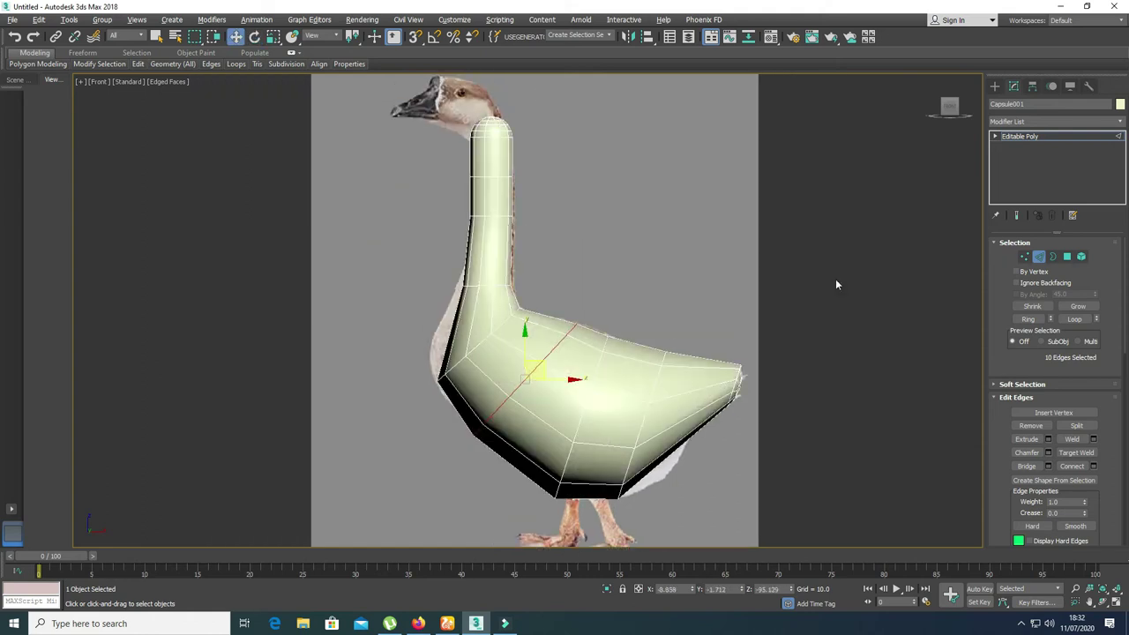
- Lower the neck-base edge loop slightly and scale it to fit the neck
{"action": "middle_click_drag", "start_coordinate": [561, 284], "coordinate": [563, 310]}
{"action": "middle_click_drag", "start_coordinate": [508, 238], "coordinate": [516, 278]}
{"action": "double_click", "coordinate": [496, 355]}
{"action": "left_click_drag", "start_coordinate": [506, 335], "coordinate": [506, 343]}
{"action": "key", "text": "r"}
{"action": "key", "text": "w"}
- Move and scale the rear belly edges to match the goose's underside
{"action": "middle_click_drag", "start_coordinate": [509, 310], "coordinate": [515, 260]}
{"action": "middle_click_drag", "start_coordinate": [681, 498], "coordinate": [619, 448]}
{"action": "left_click_drag", "start_coordinate": [645, 439], "coordinate": [646, 438]}
{"action": "right_click", "coordinate": [635, 395]}
{"action": "left_click", "coordinate": [624, 435]}
{"action": "key", "text": "r"}
{"action": "left_click_drag", "start_coordinate": [647, 371], "coordinate": [643, 369]}
{"action": "key", "text": "w"}
{"action": "key", "text": "r"}
- Chamfer the chest edge loop by about 15.6 with 2 segments
{"action": "middle_click_drag", "start_coordinate": [460, 225], "coordinate": [506, 313]}
{"action": "scroll", "coordinate": [457, 349], "scroll_direction": "up", "scroll_amount": 2}
{"action": "left_click", "coordinate": [533, 364]}
{"action": "left_click", "coordinate": [1030, 320]}
{"action": "key", "text": "w"}
{"action": "left_click_drag", "start_coordinate": [554, 366], "coordinate": [514, 414]}
{"action": "double_click", "coordinate": [516, 394]}
{"action": "left_click", "coordinate": [1048, 454]}
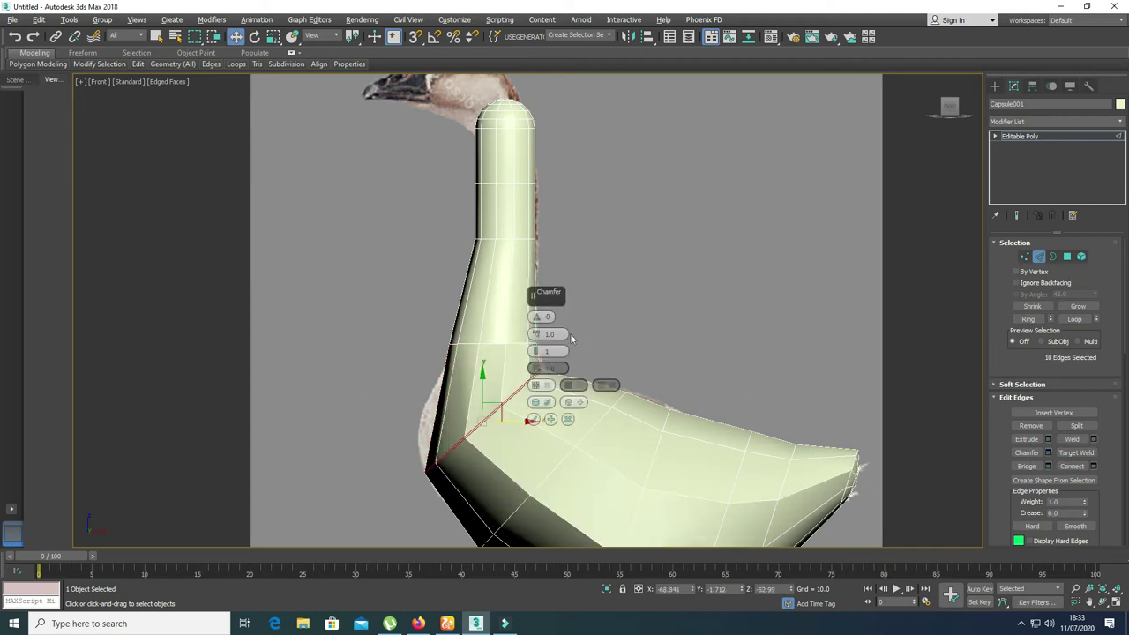
{"action": "left_click", "coordinate": [536, 351]}
{"action": "mouse_move", "coordinate": [554, 302]}
{"action": "left_mouse_down"}
{"action": "mouse_move", "coordinate": [686, 290]}
{"action": "mouse_move", "coordinate": [667, 296]}
{"action": "mouse_move", "coordinate": [668, 355]}
{"action": "left_mouse_up"}
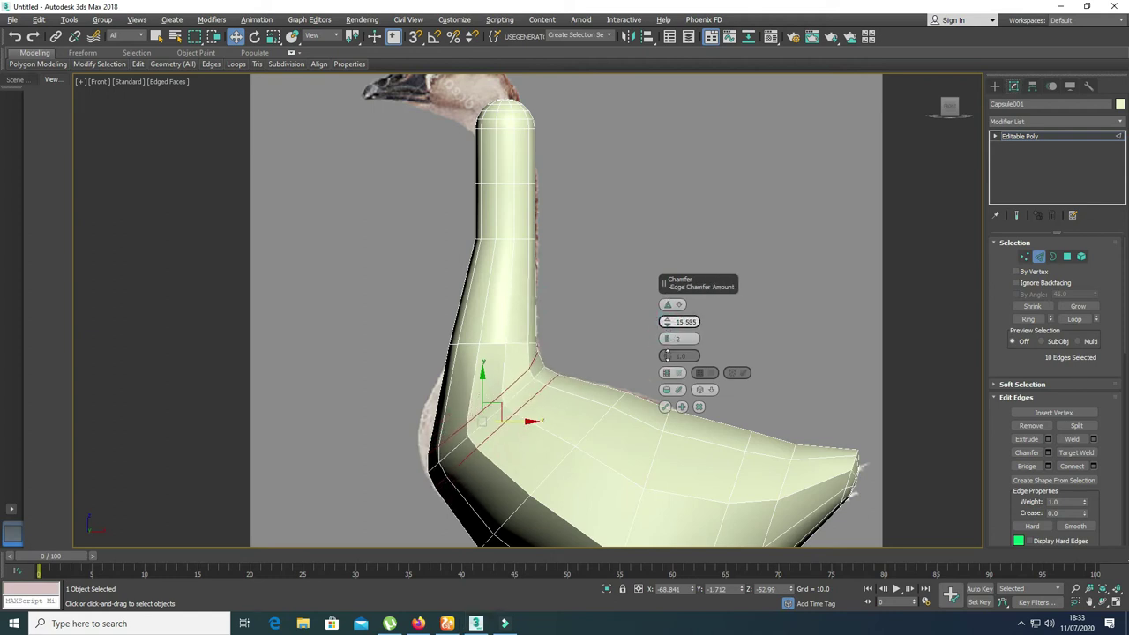
{"action": "left_click", "coordinate": [666, 407]}
- Rotate and move the upper chamfered chest loop outward, and raise the neck-base edge loop
{"action": "middle_click_drag", "start_coordinate": [497, 365], "coordinate": [527, 291]}
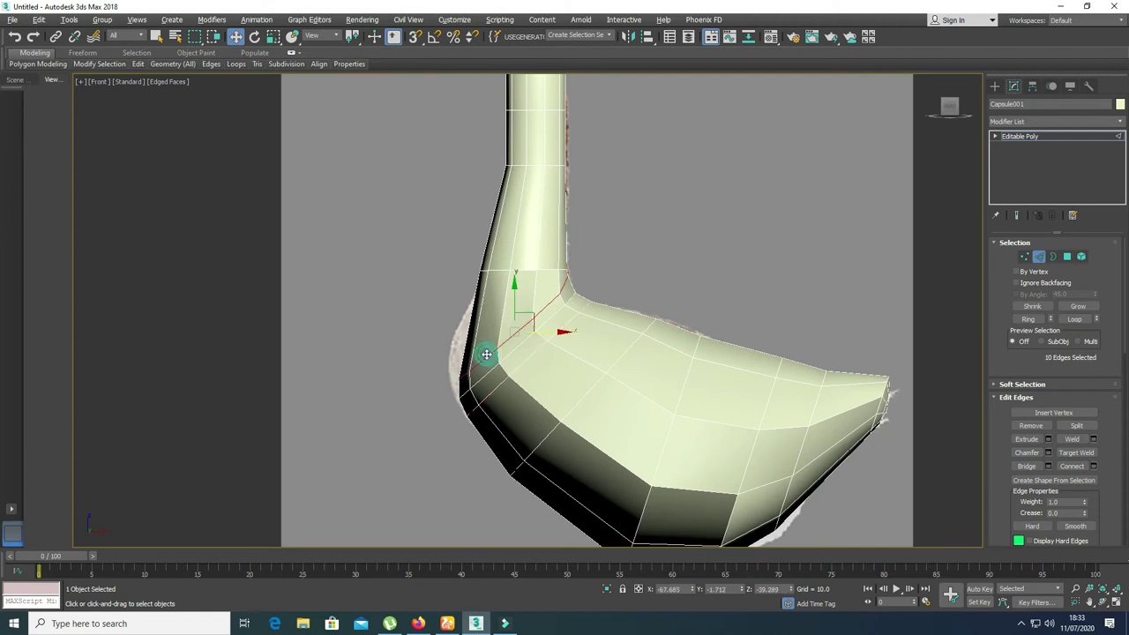
{"action": "key", "text": "e"}
{"action": "left_click_drag", "start_coordinate": [562, 305], "coordinate": [525, 308]}
{"action": "key", "text": "w"}
{"action": "left_click", "coordinate": [571, 307]}
{"action": "double_click", "coordinate": [529, 269]}
{"action": "left_click_drag", "start_coordinate": [524, 230], "coordinate": [523, 188]}
- Rotate, scale and reposition the chest edge loops below the neck to round out the breast
{"action": "double_click", "coordinate": [514, 327]}
{"action": "key", "text": "e"}
{"action": "mouse_move", "coordinate": [567, 332]}
{"action": "left_mouse_down"}
{"action": "mouse_move", "coordinate": [563, 311]}
{"action": "mouse_move", "coordinate": [529, 288]}
{"action": "mouse_move", "coordinate": [519, 303]}
{"action": "mouse_move", "coordinate": [575, 326]}
{"action": "mouse_move", "coordinate": [535, 344]}
{"action": "mouse_move", "coordinate": [545, 333]}
{"action": "left_mouse_up"}
{"action": "key", "text": "w"}
{"action": "key", "text": "r"}
{"action": "double_click", "coordinate": [492, 391]}
{"action": "key", "text": "e"}
{"action": "key", "text": "r"}
{"action": "key", "text": "w"}
- Examine the goose body's shape from an angle in the Perspective view and in all four views
{"action": "scroll", "coordinate": [546, 369], "scroll_direction": "down", "scroll_amount": 4}
{"action": "mouse_move", "coordinate": [547, 369]}
{"action": "middle_mouse_down"}
{"action": "mouse_move", "coordinate": [552, 397]}
{"action": "mouse_move", "coordinate": [554, 385]}
{"action": "middle_mouse_up"}
{"action": "key", "text": "alt+w"}
{"action": "middle_click", "coordinate": [617, 423]}
{"action": "key", "text": "alt+w"}
{"action": "middle_click_drag", "start_coordinate": [648, 441], "coordinate": [592, 445], "text": "alt"}
{"action": "key", "text": "alt+w"}
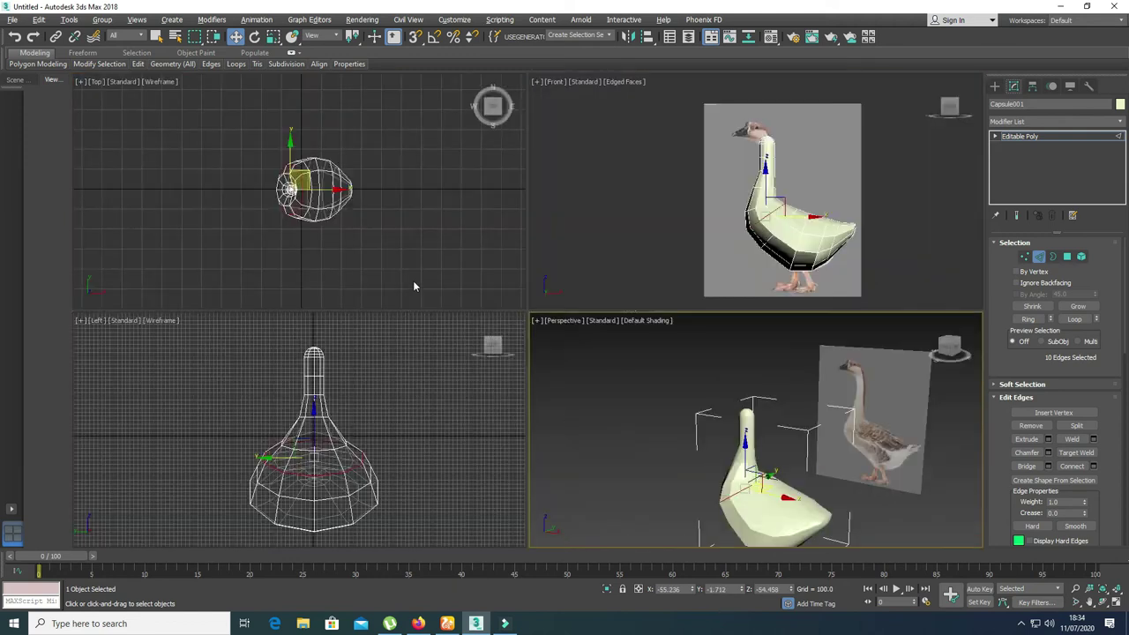
- Select the flank vertices on both sides of the goose body in the Top view and scale them inward to narrow the body
{"action": "middle_click", "coordinate": [355, 250]}
{"action": "middle_click", "coordinate": [688, 231]}
{"action": "key", "text": "alt+w"}
{"action": "left_click", "coordinate": [1025, 255]}
{"action": "key", "text": "alt+w"}
{"action": "middle_click", "coordinate": [403, 351]}
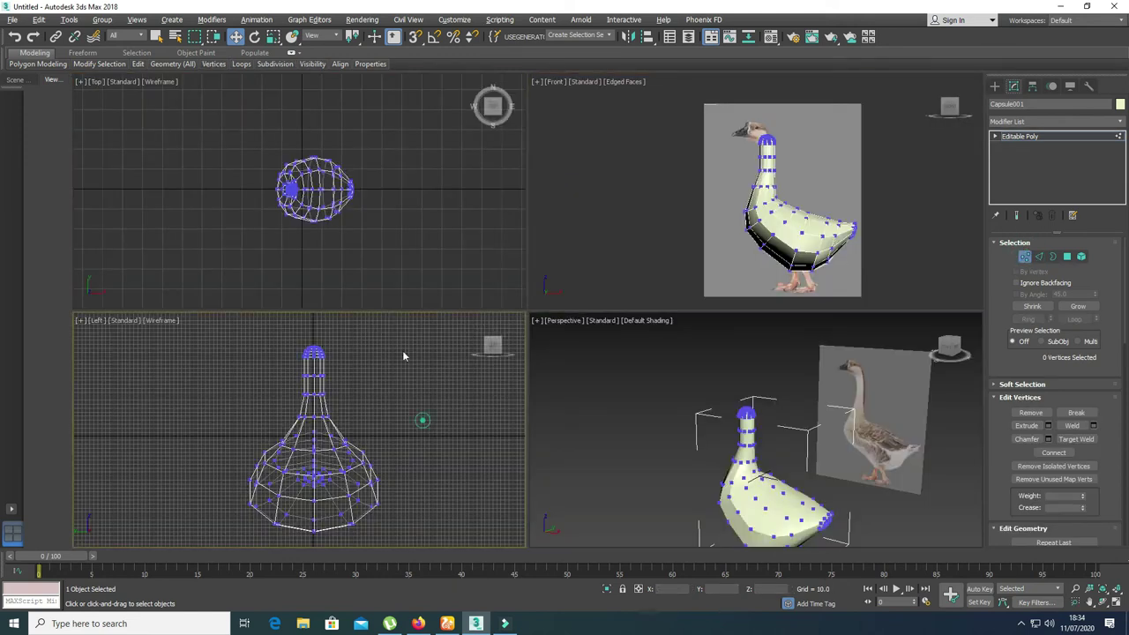
{"action": "middle_click", "coordinate": [363, 213]}
{"action": "key", "text": "alt+w"}
{"action": "scroll", "coordinate": [673, 364], "scroll_direction": "up", "scroll_amount": 4}
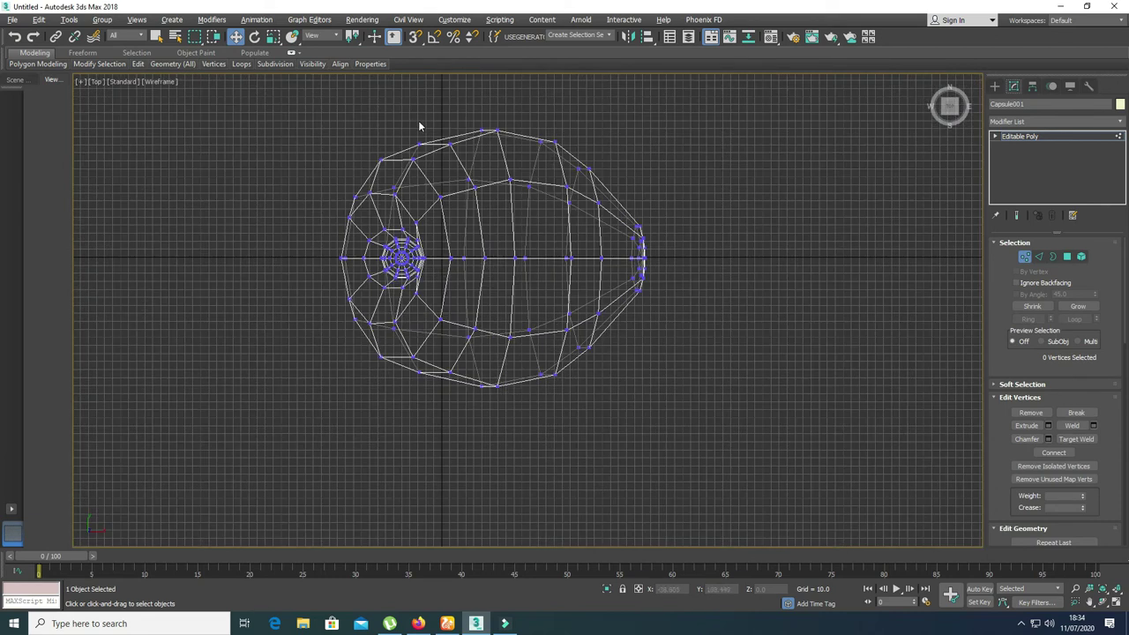
{"action": "left_click_drag", "start_coordinate": [608, 209], "coordinate": [609, 209]}
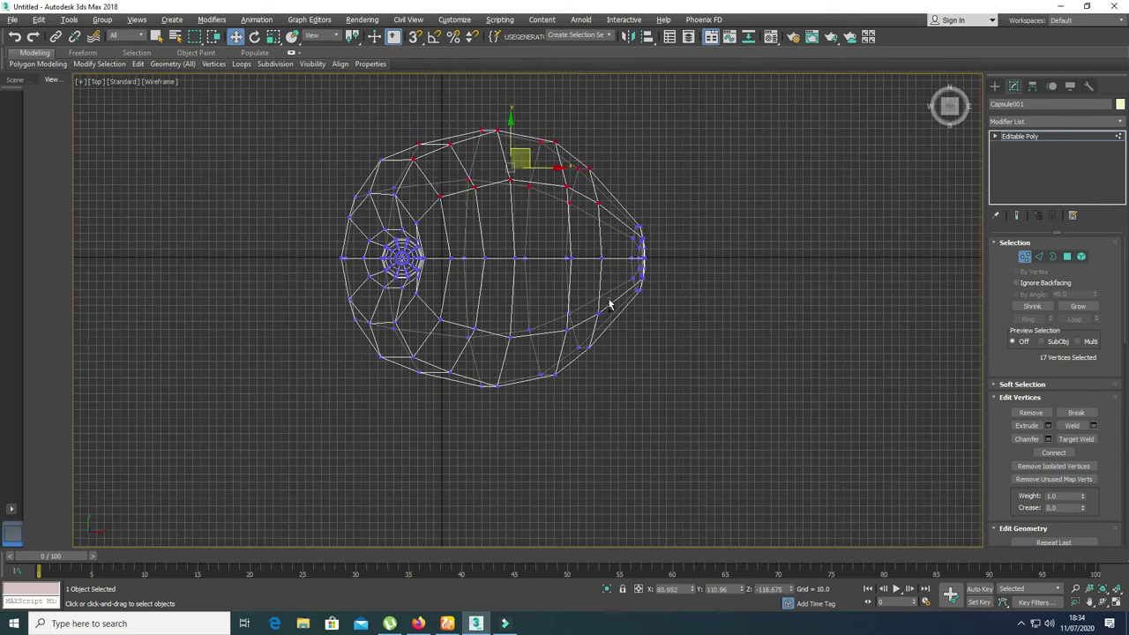
{"action": "left_click_drag", "start_coordinate": [492, 408], "coordinate": [491, 408], "text": "ctrl"}
{"action": "left_click_drag", "start_coordinate": [491, 326], "coordinate": [373, 369], "text": "ctrl"}
{"action": "left_click_drag", "start_coordinate": [451, 311], "coordinate": [432, 328], "text": "ctrl"}
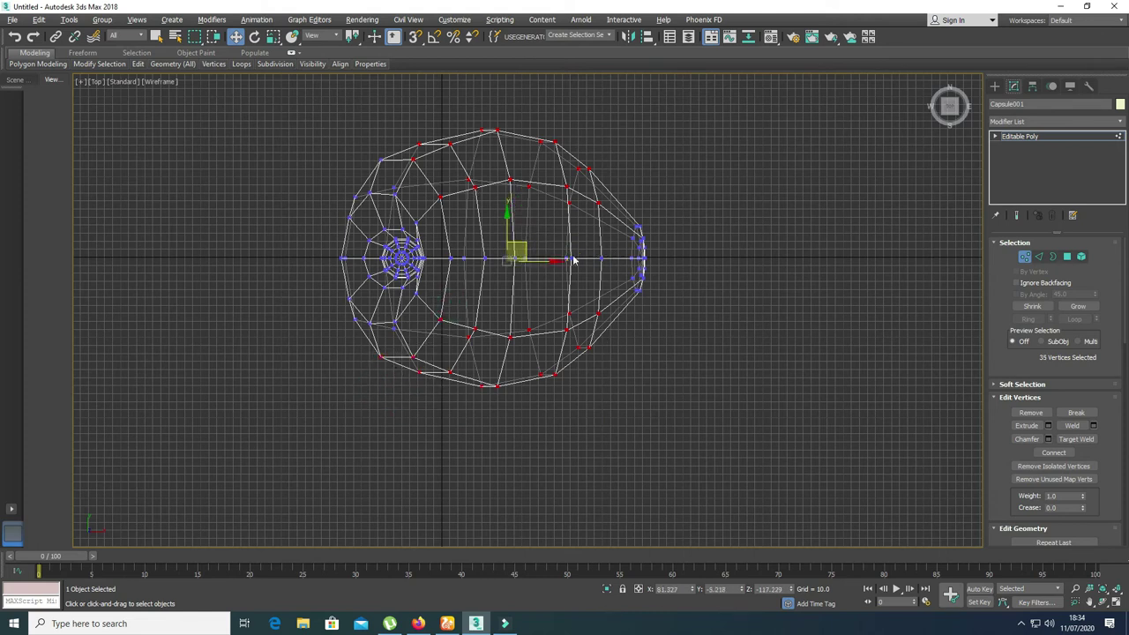
{"action": "key", "text": "r"}
{"action": "mouse_move", "coordinate": [508, 212]}
{"action": "left_mouse_down"}
{"action": "mouse_move", "coordinate": [509, 227]}
{"action": "mouse_move", "coordinate": [503, 218]}
{"action": "left_mouse_up"}
{"action": "key", "text": "ctrl+z"}
{"action": "key", "text": "alt+w"}
{"action": "middle_click_drag", "start_coordinate": [575, 430], "coordinate": [544, 403]}
{"action": "key", "text": "alt+w"}
{"action": "left_click_drag", "start_coordinate": [539, 436], "coordinate": [545, 435]}
- Scale the edge loop at the base of the neck in the Perspective view with the grid hidden
{"action": "key", "text": "alt+w"}
{"action": "middle_click_drag", "start_coordinate": [332, 179], "coordinate": [342, 187]}
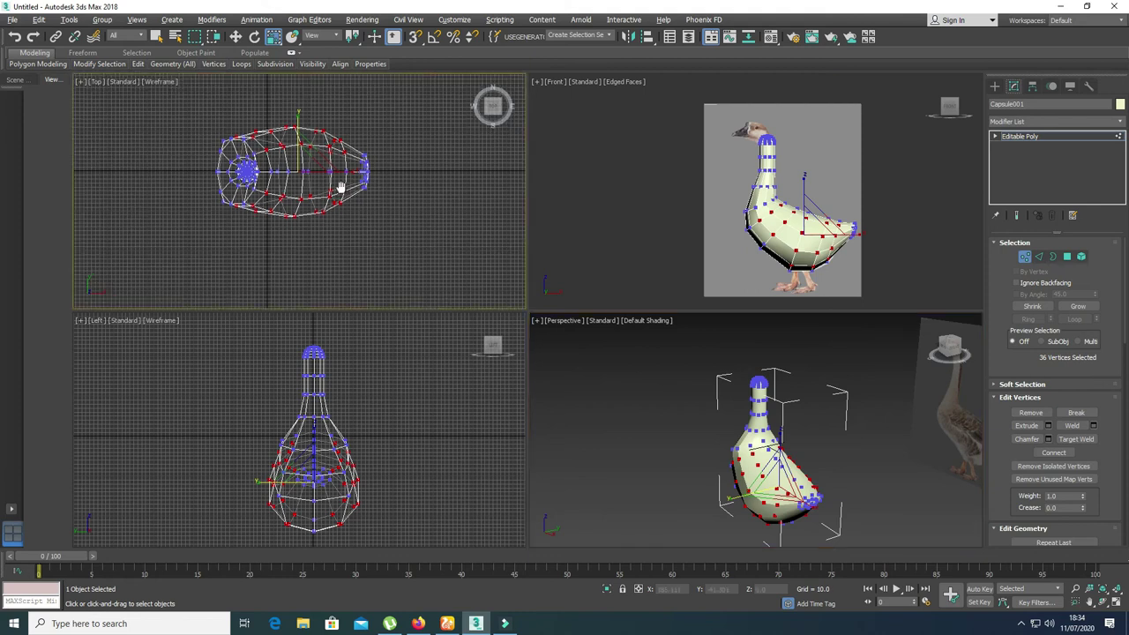
{"action": "middle_click", "coordinate": [811, 386]}
{"action": "key", "text": "alt+w"}
{"action": "middle_click_drag", "start_coordinate": [587, 374], "coordinate": [566, 370], "text": "alt"}
{"action": "scroll", "coordinate": [562, 337], "scroll_direction": "up", "scroll_amount": 3}
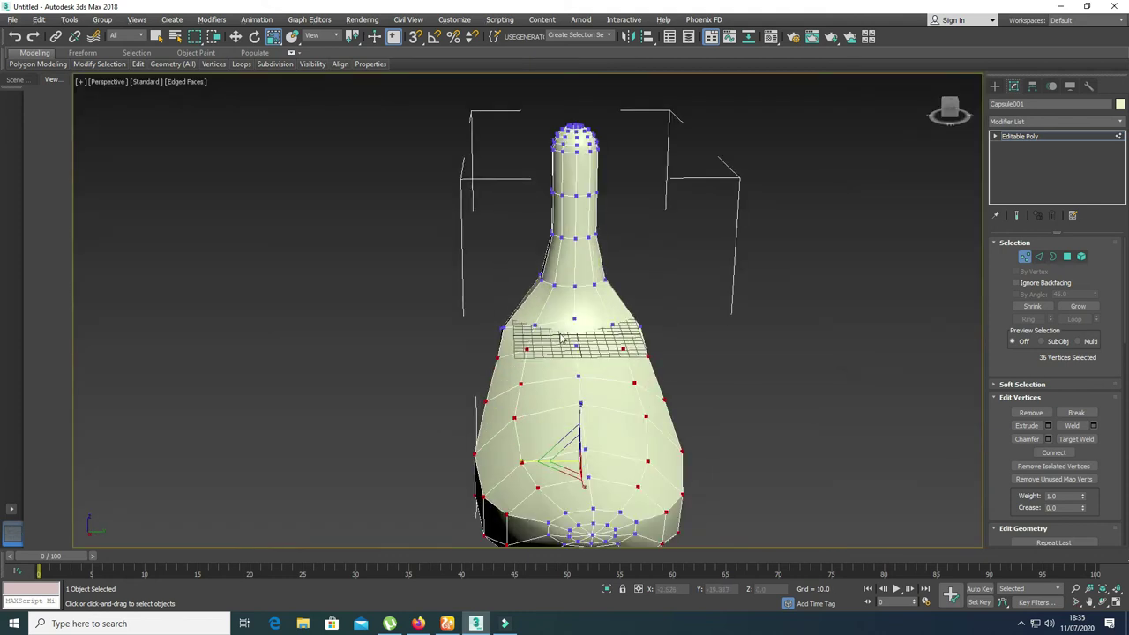
{"action": "left_click", "coordinate": [1039, 257]}
{"action": "double_click", "coordinate": [593, 323]}
{"action": "key", "text": "g"}
{"action": "left_click_drag", "start_coordinate": [517, 327], "coordinate": [523, 328]}
{"action": "scroll", "coordinate": [523, 329], "scroll_direction": "down", "scroll_amount": 3}
{"action": "middle_click_drag", "start_coordinate": [509, 370], "coordinate": [637, 354], "text": "alt"}
- Select the polygons of the neck's rounded top in the Front view, then rotate and move them onto the reference head
{"action": "key", "text": "alt+w"}
{"action": "middle_click", "coordinate": [738, 190]}
{"action": "key", "text": "alt+w"}
{"action": "middle_click_drag", "start_coordinate": [561, 208], "coordinate": [565, 267]}
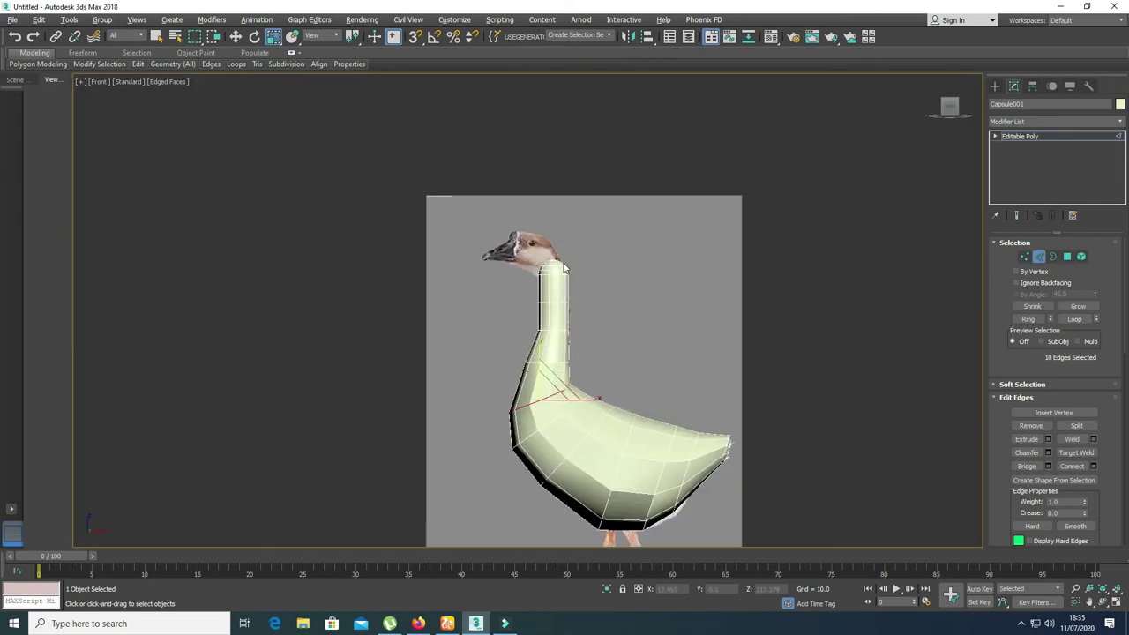
{"action": "scroll", "coordinate": [565, 265], "scroll_direction": "up", "scroll_amount": 3}
{"action": "left_click", "coordinate": [1068, 257]}
{"action": "scroll", "coordinate": [545, 267], "scroll_direction": "up", "scroll_amount": 3}
{"action": "left_click_drag", "start_coordinate": [487, 209], "coordinate": [674, 289]}
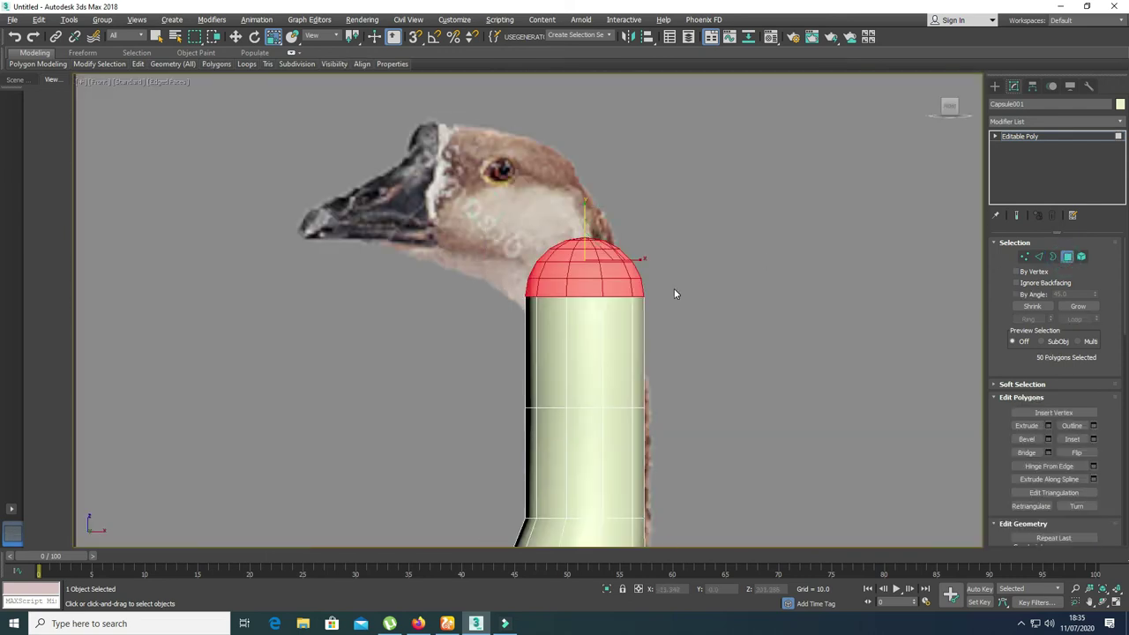
{"action": "key", "text": "e"}
{"action": "left_click_drag", "start_coordinate": [623, 244], "coordinate": [485, 69]}
{"action": "key", "text": "w"}
{"action": "key", "text": "e"}
{"action": "key", "text": "w"}
{"action": "left_click_drag", "start_coordinate": [465, 156], "coordinate": [445, 182]}
{"action": "key", "text": "r"}
{"action": "key", "text": "w"}
- Connect the edge ring between head and neck with a new loop, then move and rotate it into the bend behind the head
{"action": "left_click", "coordinate": [1039, 257]}
{"action": "left_click", "coordinate": [532, 340]}
{"action": "key", "text": "alt+r"}
{"action": "right_click", "coordinate": [522, 348]}
{"action": "left_click", "coordinate": [516, 377]}
{"action": "left_click_drag", "start_coordinate": [546, 298], "coordinate": [559, 221]}
{"action": "key", "text": "r"}
{"action": "key", "text": "e"}
{"action": "left_click_drag", "start_coordinate": [572, 187], "coordinate": [577, 191]}
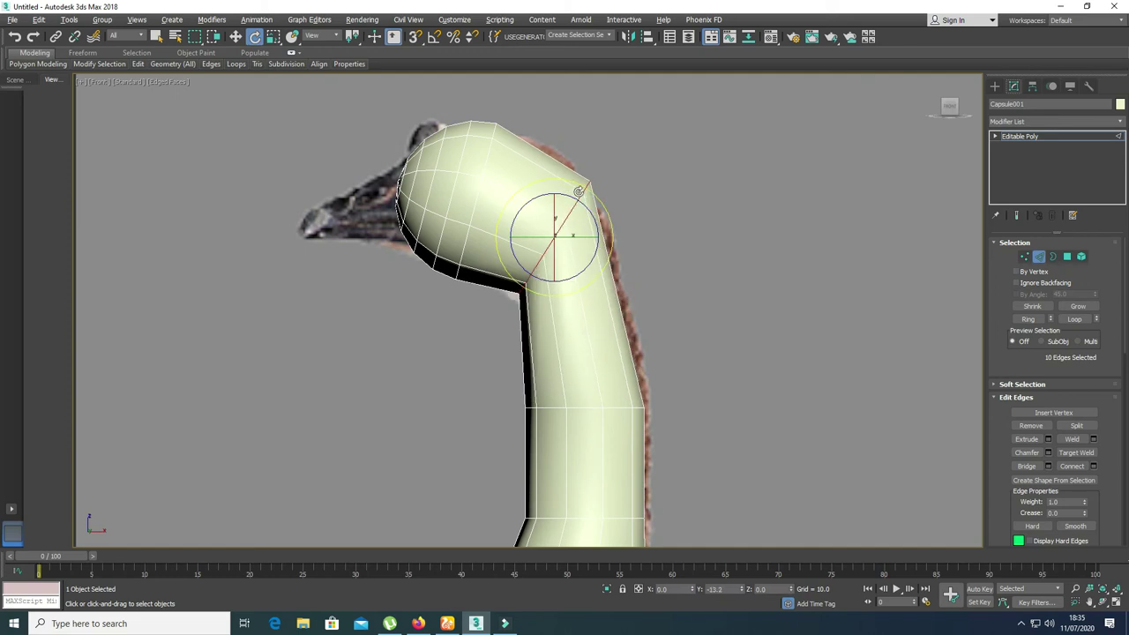
- Move the upper neck edge loop slightly upward to follow the reference neck
{"action": "scroll", "coordinate": [623, 403], "scroll_direction": "down", "scroll_amount": 4}
{"action": "middle_click_drag", "start_coordinate": [623, 403], "coordinate": [606, 345]}
{"action": "double_click", "coordinate": [610, 329]}
{"action": "key", "text": "w"}
{"action": "left_click_drag", "start_coordinate": [606, 322], "coordinate": [610, 298]}
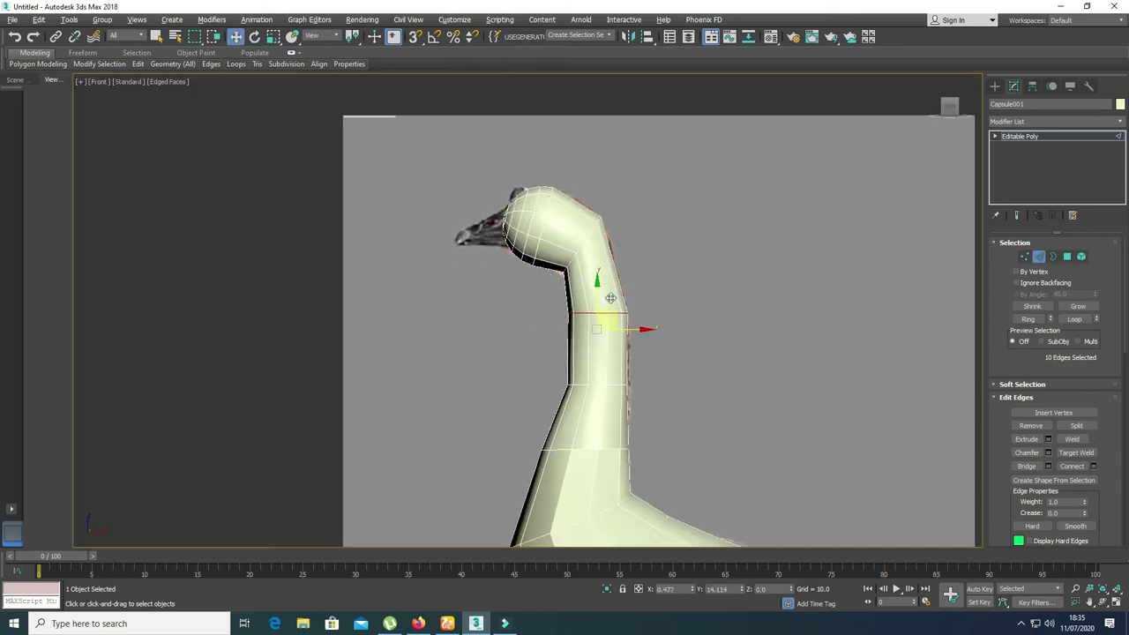
- Connect another edge loop between the head and the neck bend and fit it to the back of the reference head
{"action": "scroll", "coordinate": [613, 330], "scroll_direction": "down", "scroll_amount": 3}
{"action": "middle_click_drag", "start_coordinate": [613, 330], "coordinate": [617, 272]}
{"action": "key", "text": "p"}
{"action": "middle_click_drag", "start_coordinate": [602, 379], "coordinate": [632, 403], "text": "alt"}
{"action": "key", "text": "alt+w"}
{"action": "right_click", "coordinate": [617, 280]}
{"action": "key", "text": "alt+w"}
{"action": "scroll", "coordinate": [531, 187], "scroll_direction": "up", "scroll_amount": 7}
{"action": "left_click_drag", "start_coordinate": [642, 178], "coordinate": [623, 233]}
{"action": "right_click", "coordinate": [646, 251]}
{"action": "left_click", "coordinate": [524, 288]}
{"action": "left_click", "coordinate": [664, 356]}
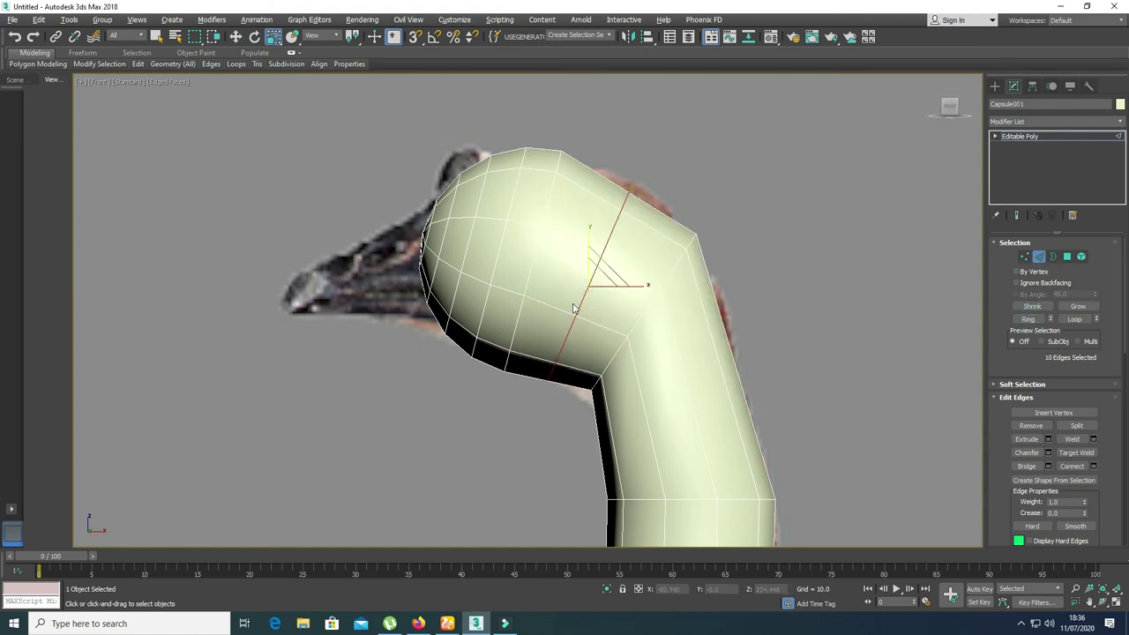
{"action": "key", "text": "w"}
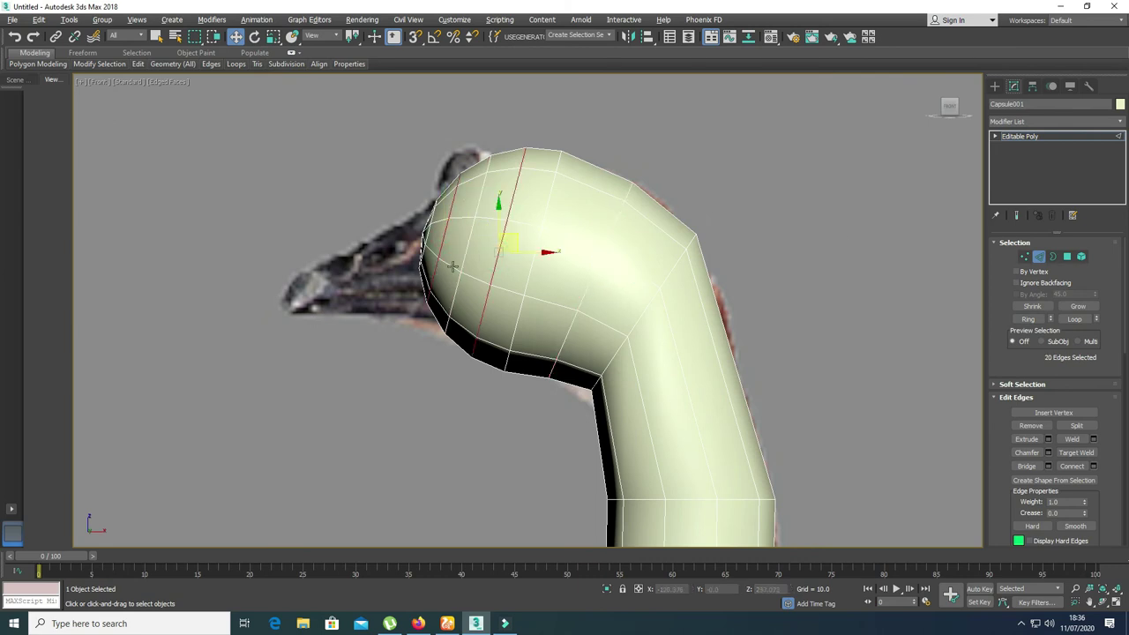
- Remove two edge loops with their vertices from the front of the head and angle the remaining front vertices and loop toward the beak
{"action": "key", "text": "ctrl+BackSpace"}
{"action": "left_click", "coordinate": [1026, 257]}
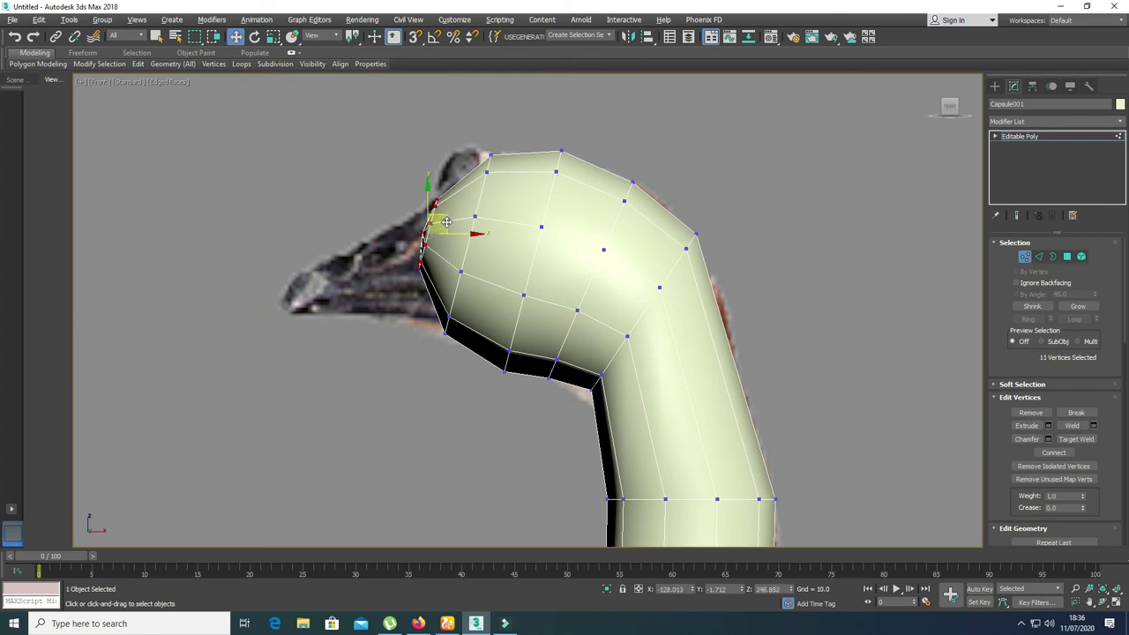
{"action": "left_click_drag", "start_coordinate": [447, 222], "coordinate": [436, 231]}
{"action": "key", "text": "e"}
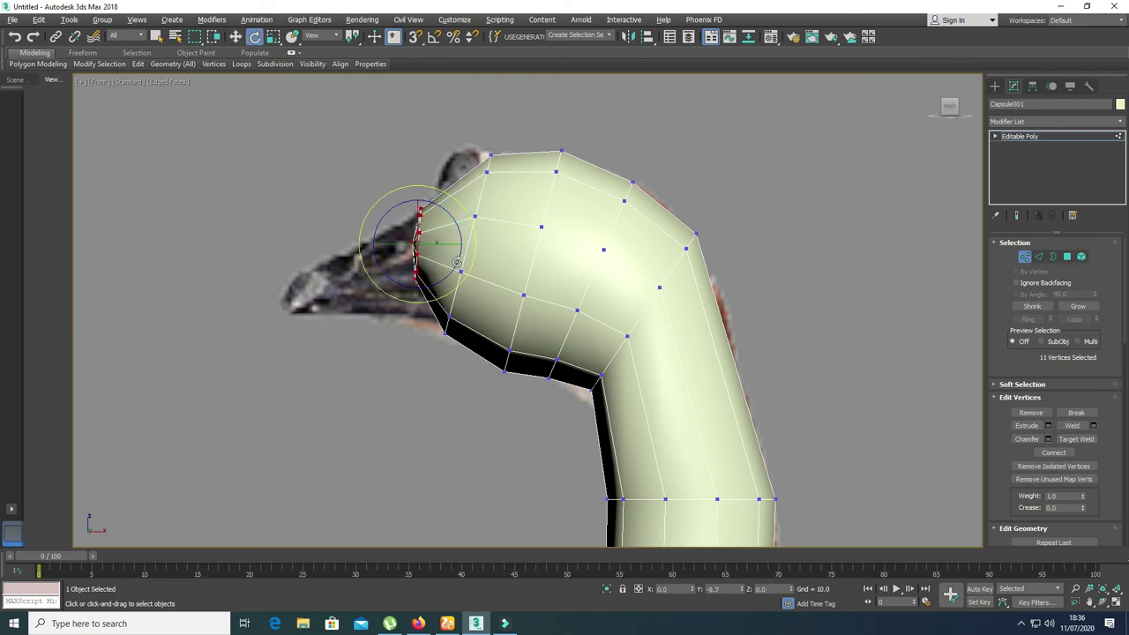
{"action": "left_click", "coordinate": [1039, 257]}
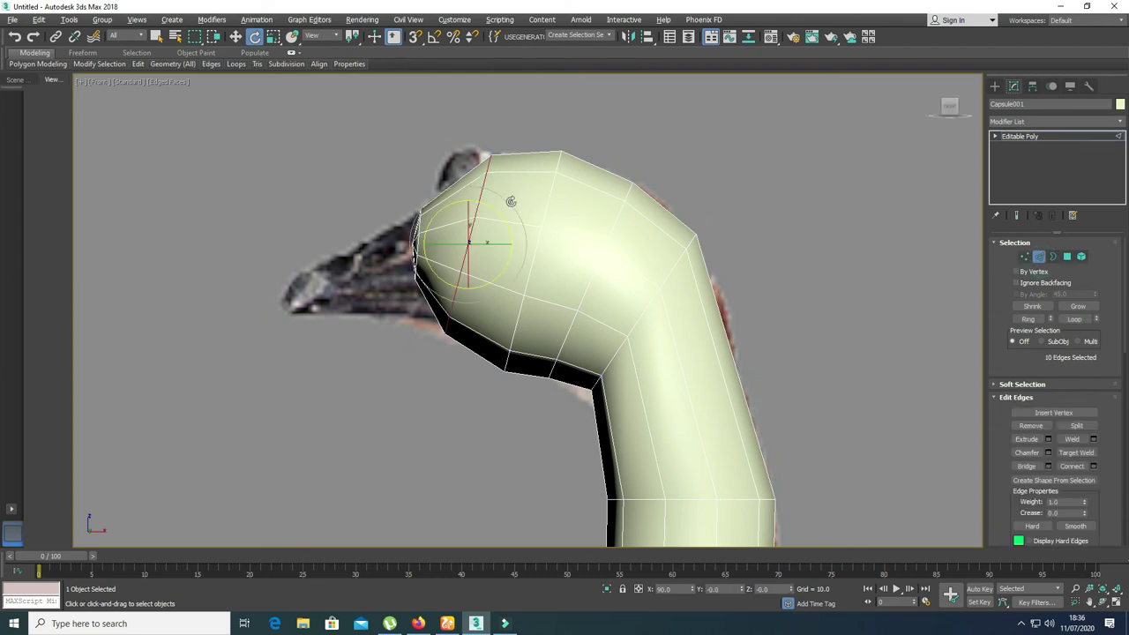
{"action": "left_click_drag", "start_coordinate": [511, 201], "coordinate": [509, 186]}
- Select the head's vertices in the Front view and scale them in the shaded Left view to narrow the head
{"action": "left_click", "coordinate": [1025, 257]}
{"action": "left_click_drag", "start_coordinate": [354, 132], "coordinate": [626, 366]}
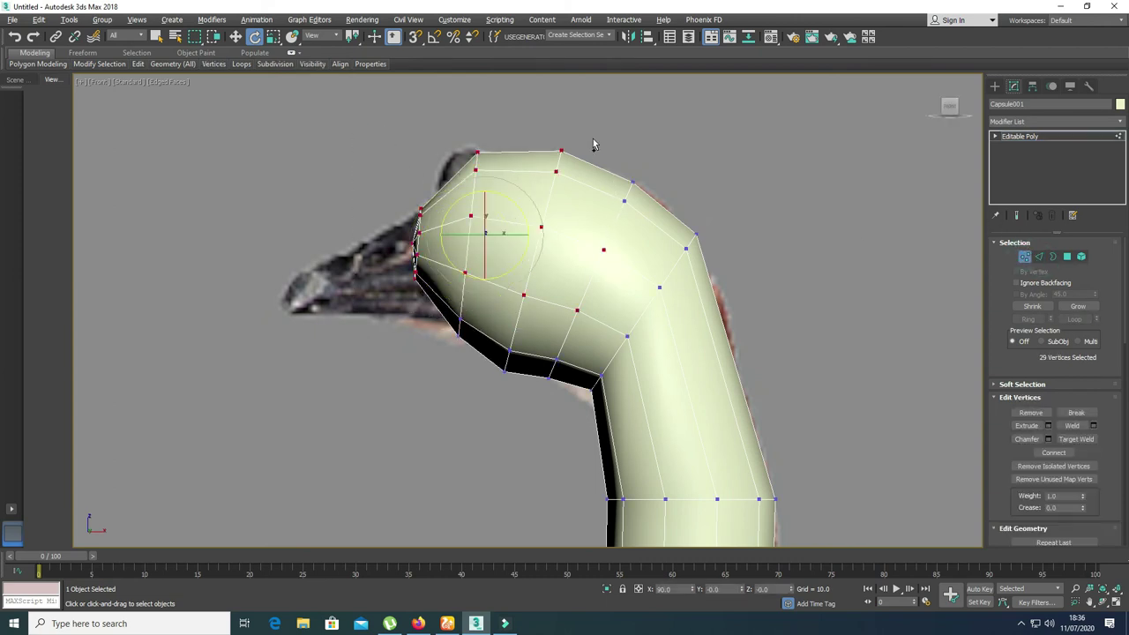
{"action": "key", "text": "alt+w"}
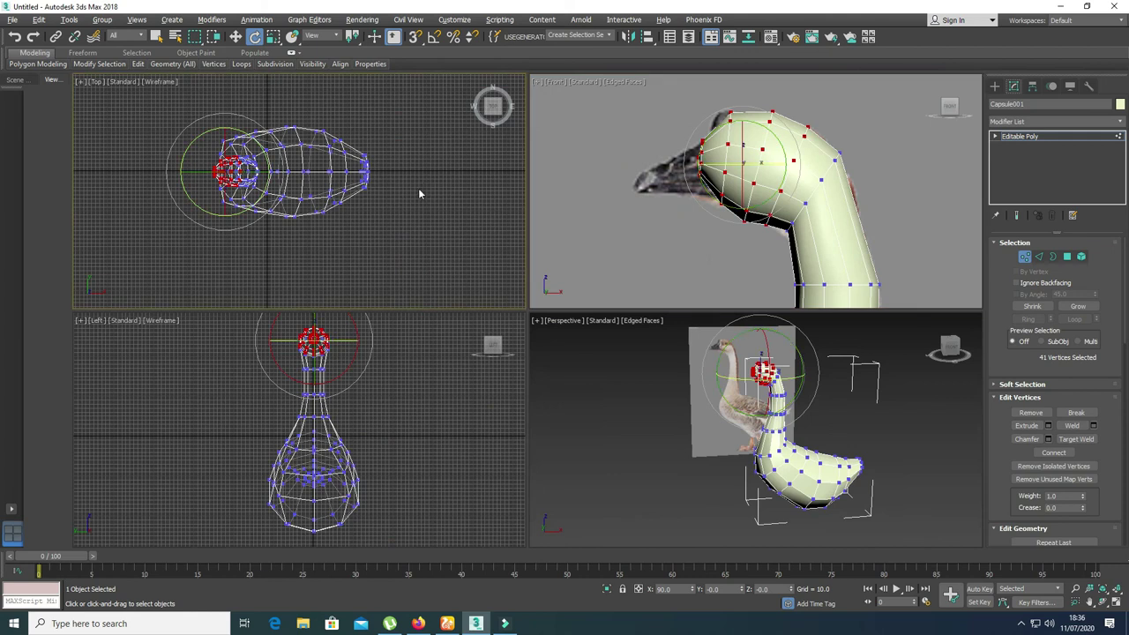
{"action": "right_click", "coordinate": [404, 331]}
{"action": "key", "text": "alt+w"}
{"action": "scroll", "coordinate": [406, 276], "scroll_direction": "up", "scroll_amount": 2}
{"action": "middle_click_drag", "start_coordinate": [548, 211], "coordinate": [529, 300]}
{"action": "key", "text": "F3"}
{"action": "scroll", "coordinate": [529, 301], "scroll_direction": "up", "scroll_amount": 5}
{"action": "middle_click_drag", "start_coordinate": [578, 201], "coordinate": [472, 300]}
{"action": "key", "text": "r"}
{"action": "left_click_drag", "start_coordinate": [673, 240], "coordinate": [659, 255]}
- Examine the goose's head, neck and body in the Perspective, Front and four-view layouts against the reference image
{"action": "scroll", "coordinate": [640, 308], "scroll_direction": "down", "scroll_amount": 5}
{"action": "key", "text": "alt+w"}
{"action": "right_click", "coordinate": [631, 353]}
{"action": "key", "text": "alt+w"}
{"action": "middle_click_drag", "start_coordinate": [631, 353], "coordinate": [578, 300], "text": "alt"}
{"action": "scroll", "coordinate": [540, 217], "scroll_direction": "up", "scroll_amount": 4}
{"action": "middle_click_drag", "start_coordinate": [538, 226], "coordinate": [535, 263]}
{"action": "key", "text": "alt+w"}
{"action": "left_click", "coordinate": [861, 224]}
{"action": "key", "text": "alt+w"}
{"action": "middle_click_drag", "start_coordinate": [486, 322], "coordinate": [546, 320]}
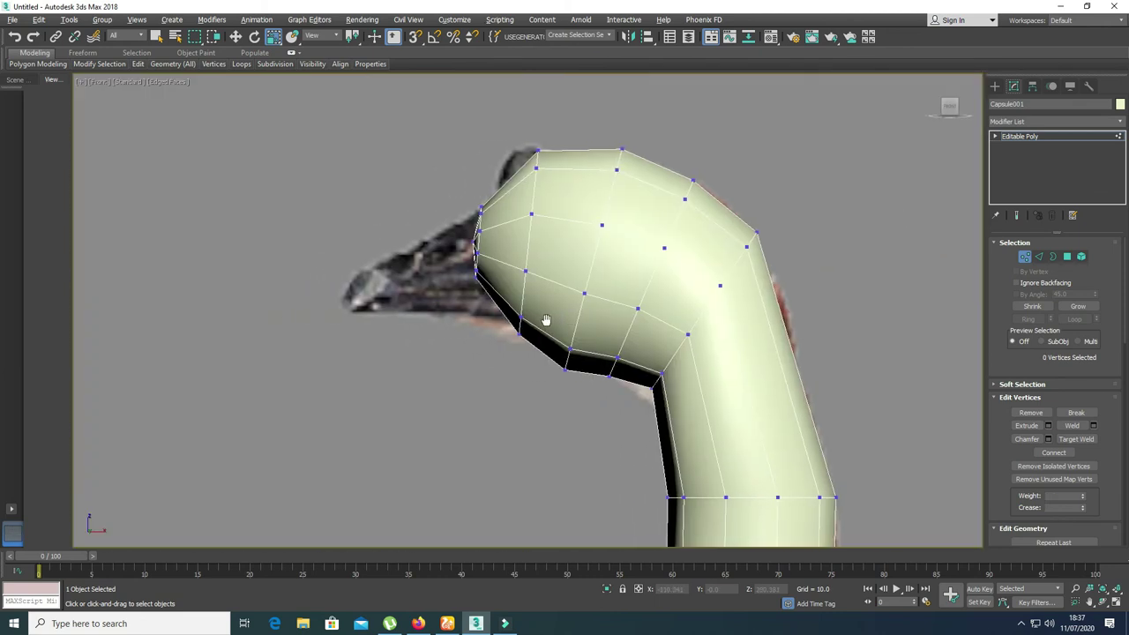
{"action": "scroll", "coordinate": [661, 360], "scroll_direction": "down", "scroll_amount": 8}
{"action": "middle_click_drag", "start_coordinate": [701, 514], "coordinate": [574, 330]}
{"action": "key", "text": "alt+w"}
{"action": "scroll", "coordinate": [729, 455], "scroll_direction": "down", "scroll_amount": 4}
{"action": "scroll", "coordinate": [729, 456], "scroll_direction": "down", "scroll_amount": 2}
{"action": "middle_click_drag", "start_coordinate": [729, 456], "coordinate": [757, 361], "text": "alt"}
{"action": "scroll", "coordinate": [799, 187], "scroll_direction": "down", "scroll_amount": 2}
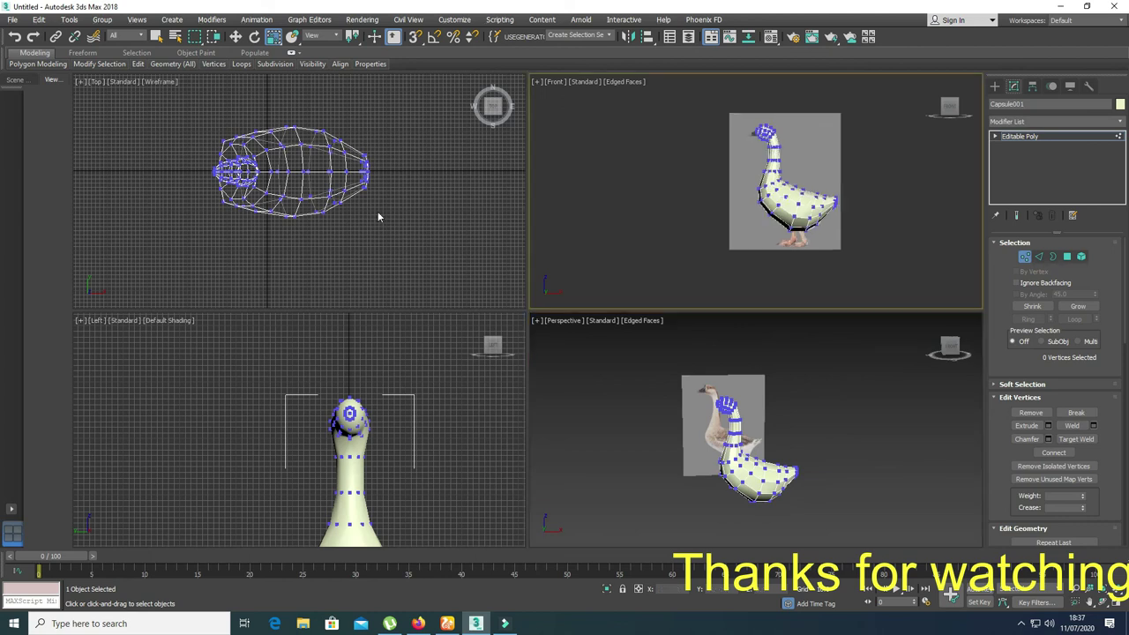